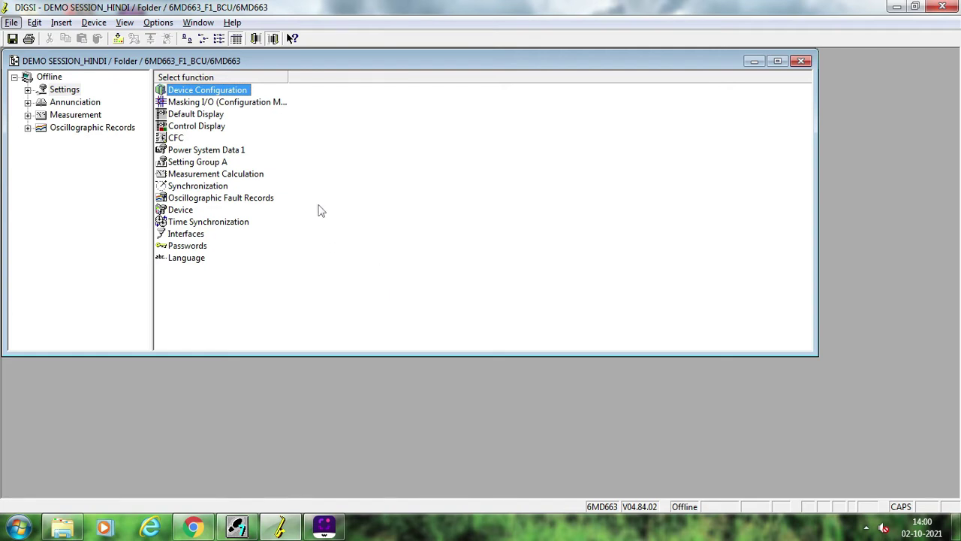
click(205, 106)
click(204, 117)
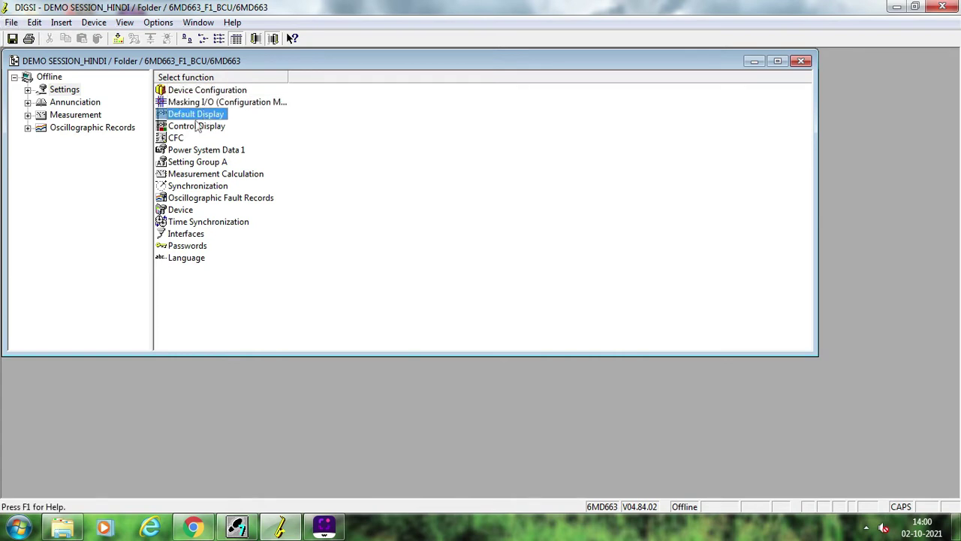
click(197, 127)
click(184, 140)
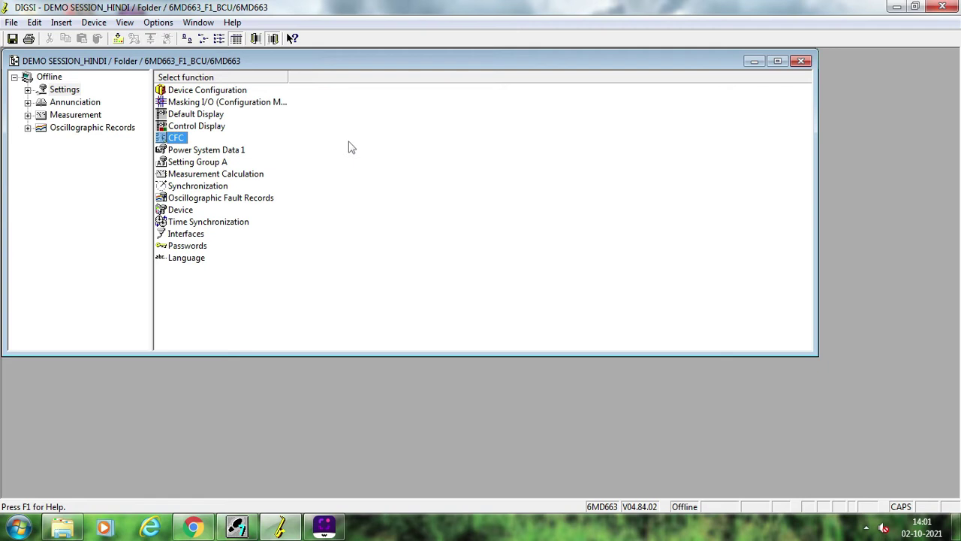
In Power System Data 1, set the rated primary voltage to 400 kV, rated secondary voltage to 110 V and CT rated primary current to 2000 A.
double_click(225, 152)
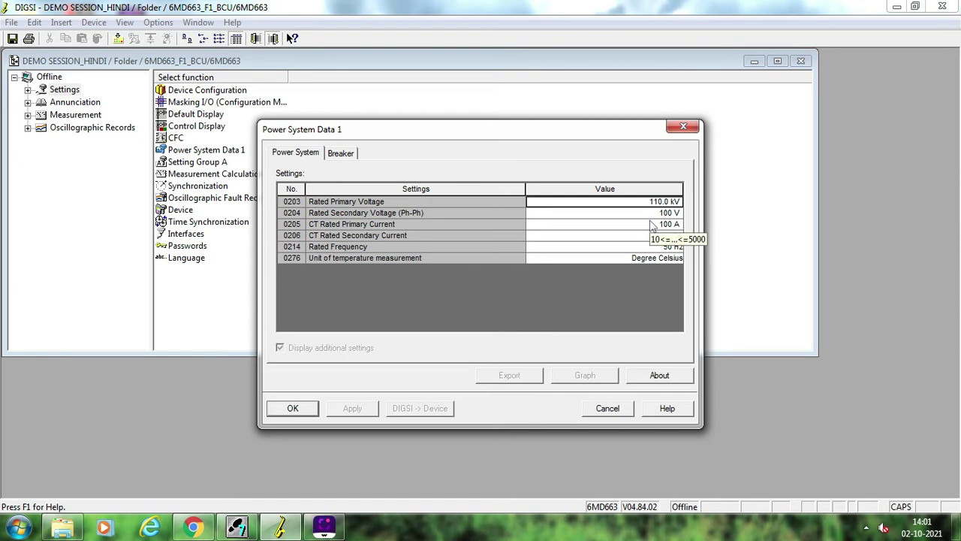
text(400)
key(Return)
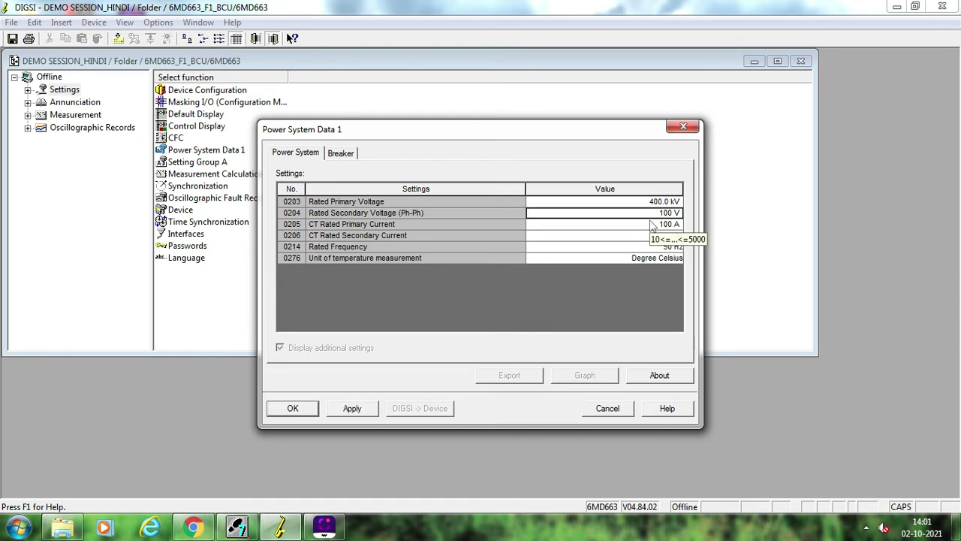
text(110)
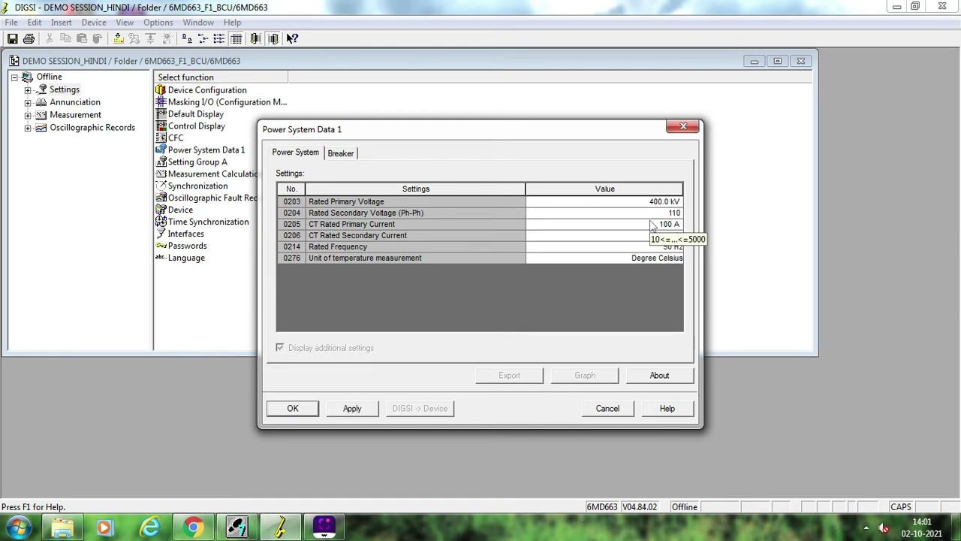
key(Return)
text(2000)
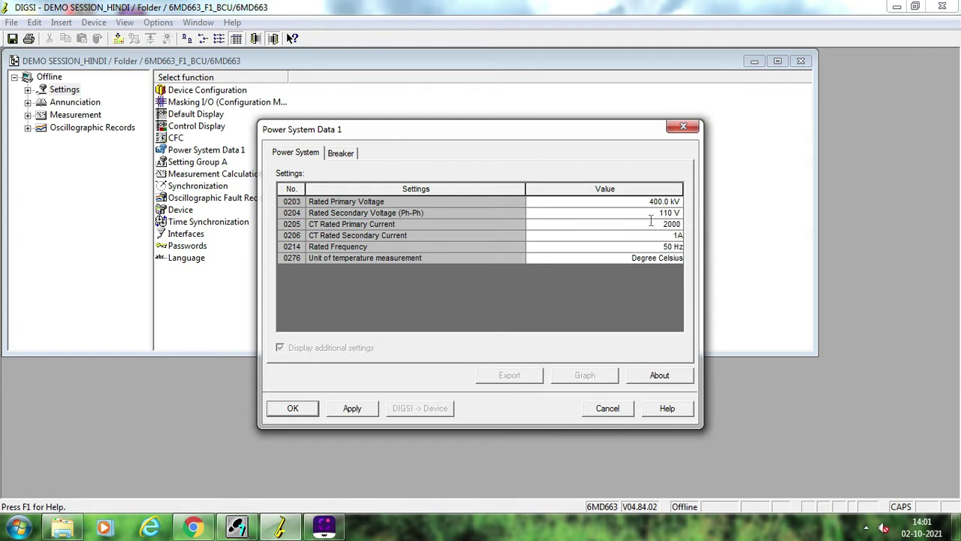
key(Return)
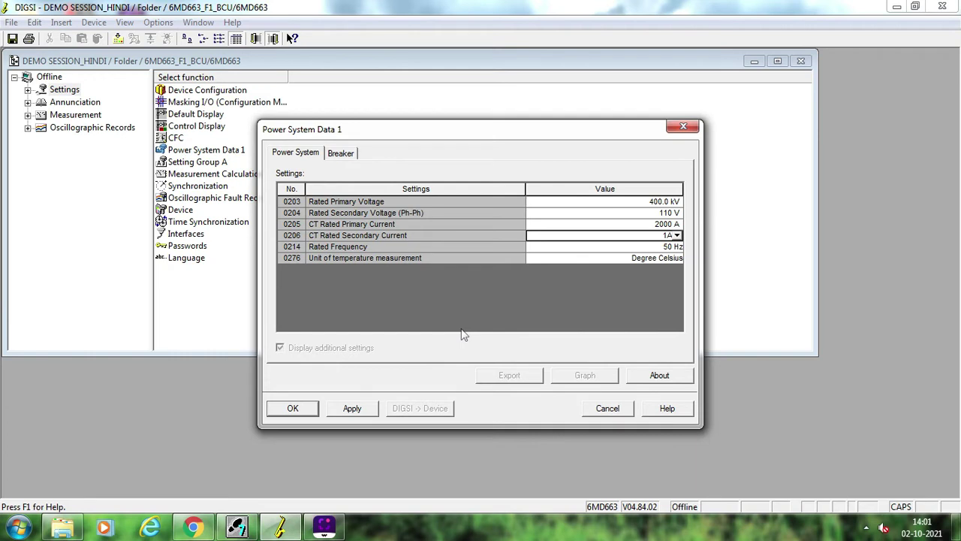
click(342, 153)
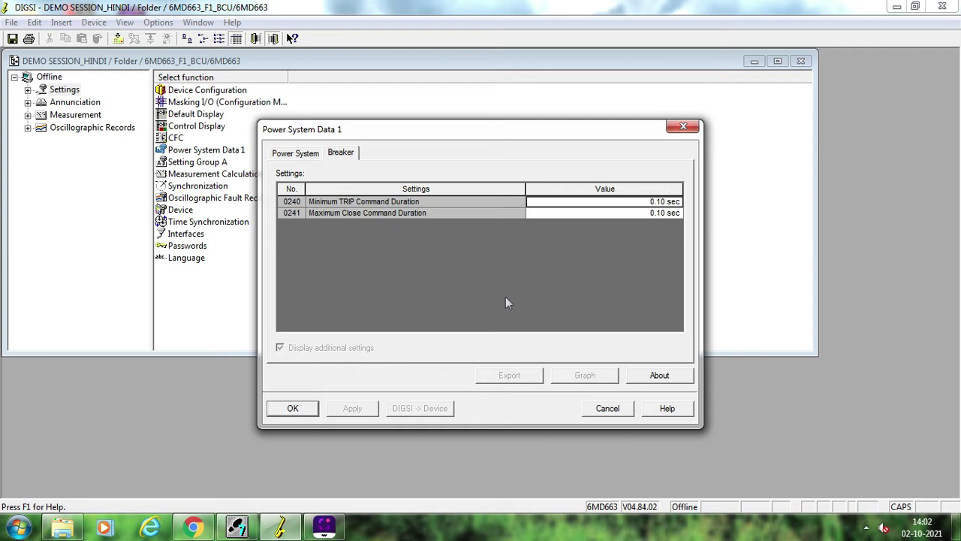
click(288, 408)
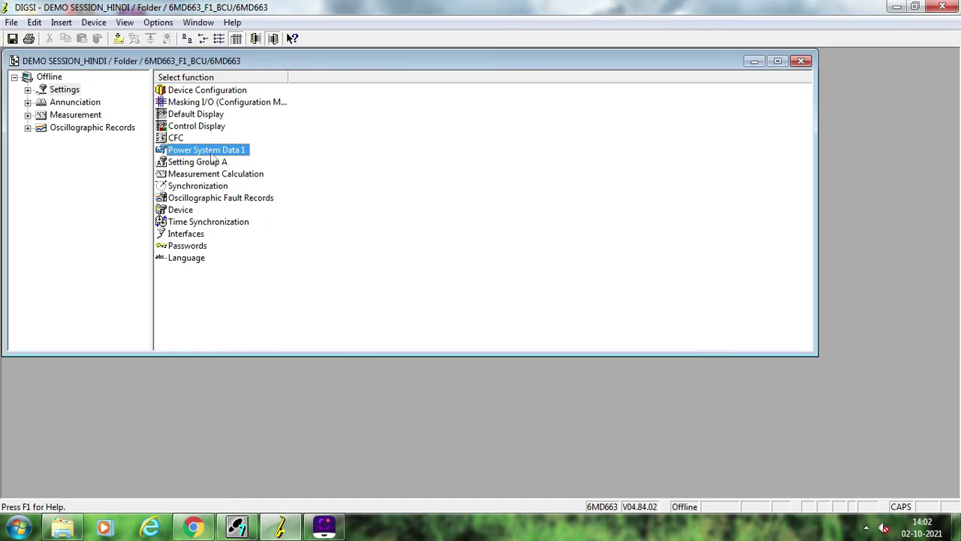
Review the function list of Setting Group A and the functional scope in the Device Configuration without changing either.
double_click(216, 163)
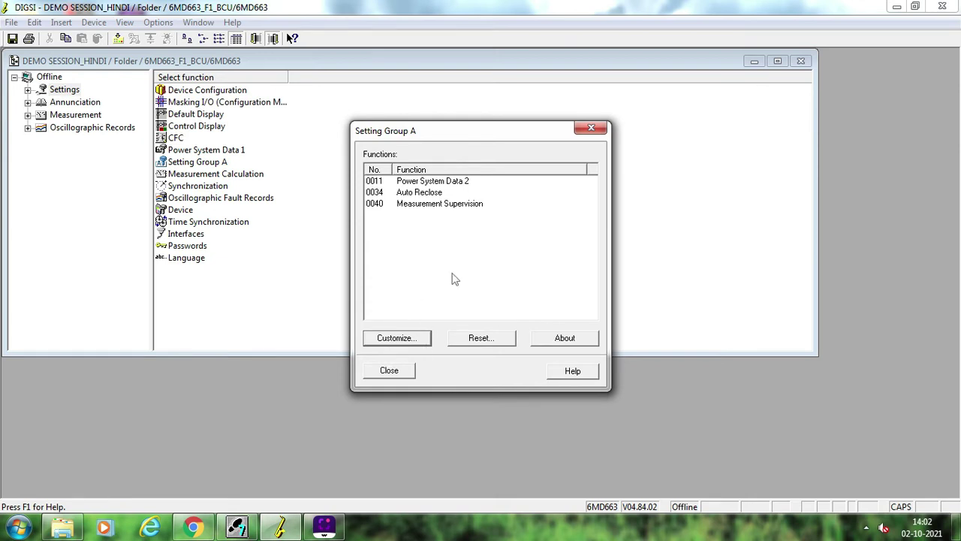
click(407, 374)
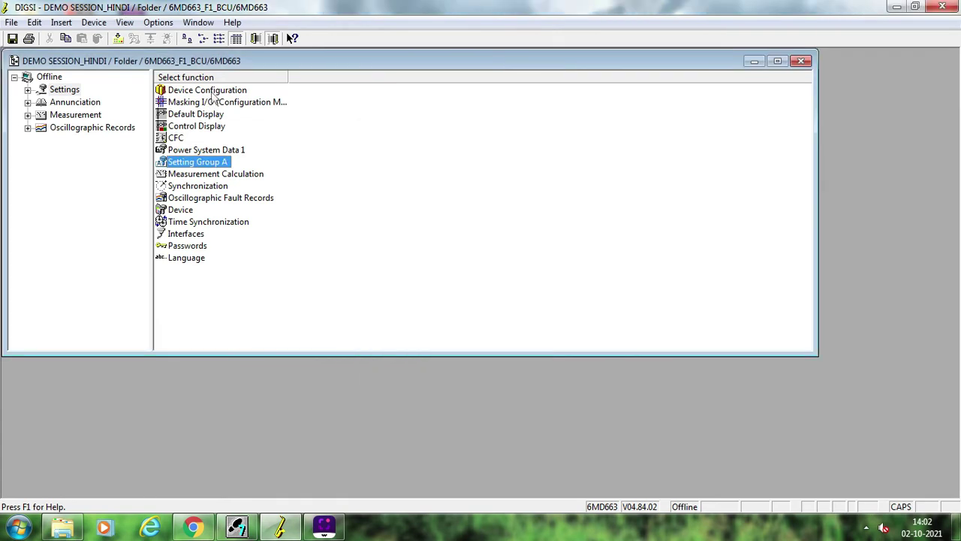
click(213, 91)
double_click(213, 93)
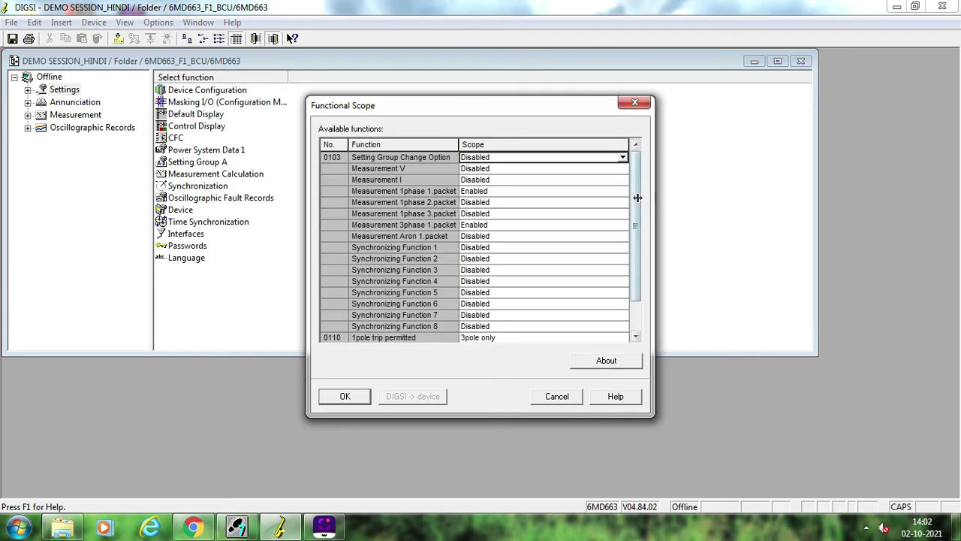
drag(636, 197, 635, 234)
click(556, 396)
Examine the Power System Data 2 settings of Setting Group A, including the available options for RESET of Trip Command.
double_click(222, 163)
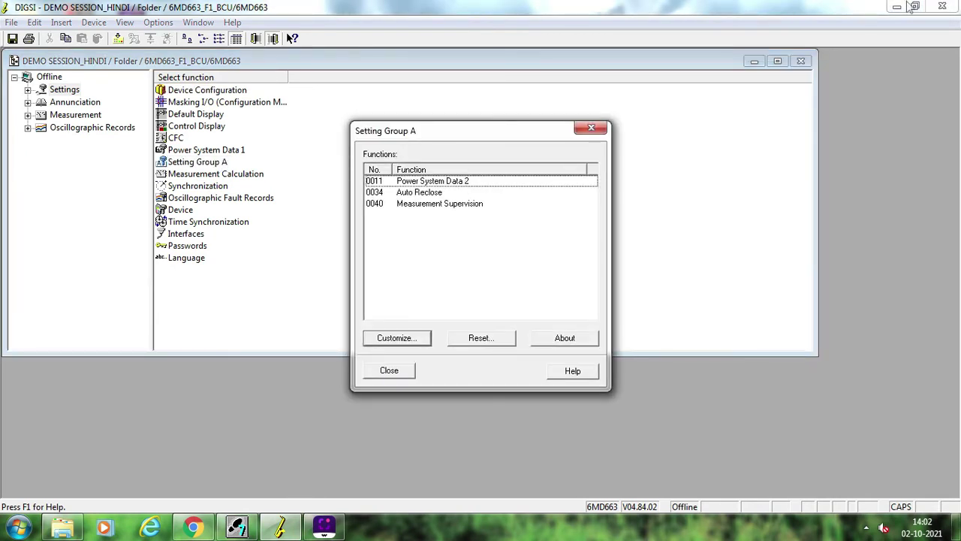
double_click(405, 183)
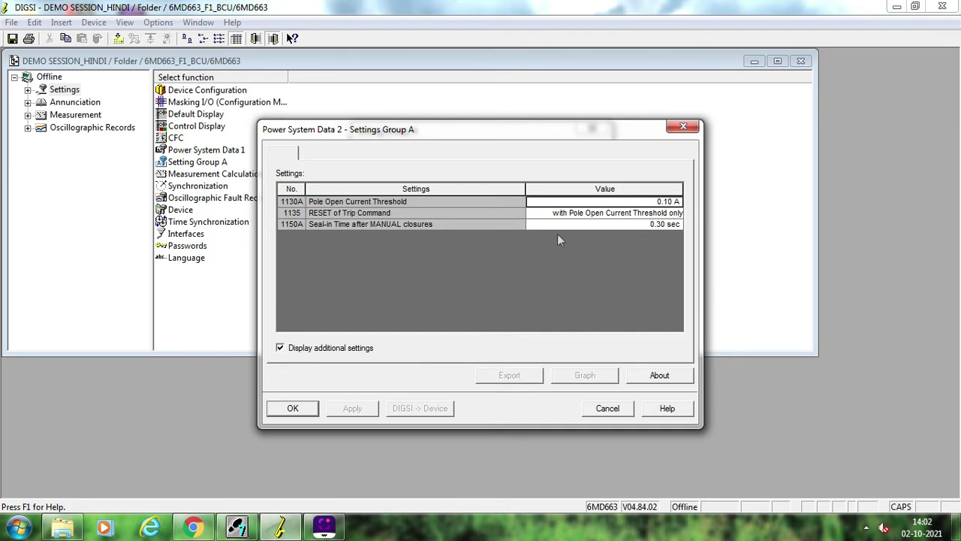
click(542, 215)
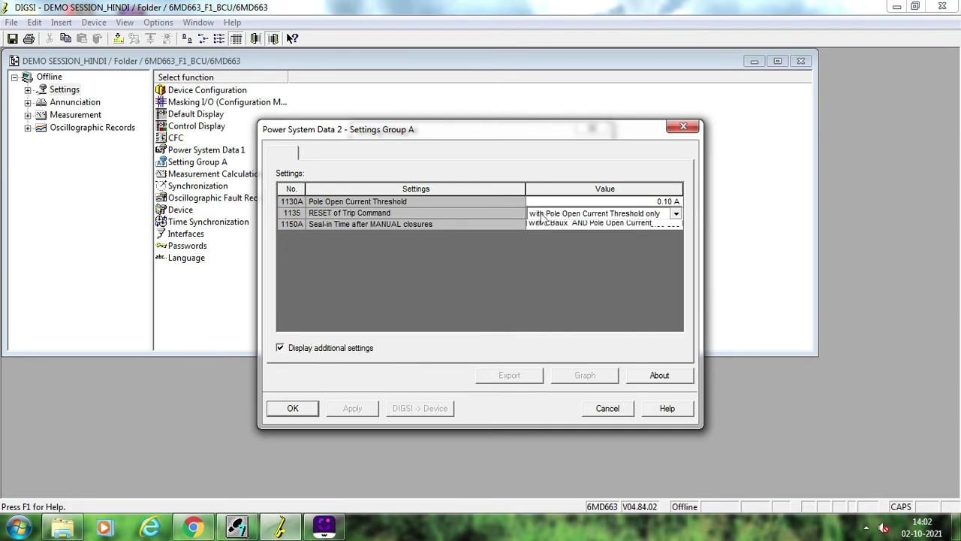
click(521, 243)
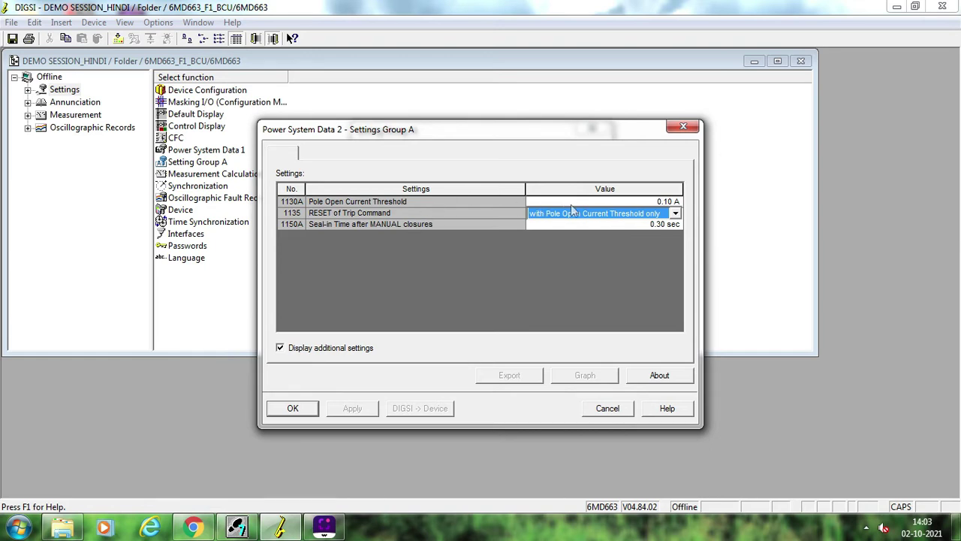
click(597, 202)
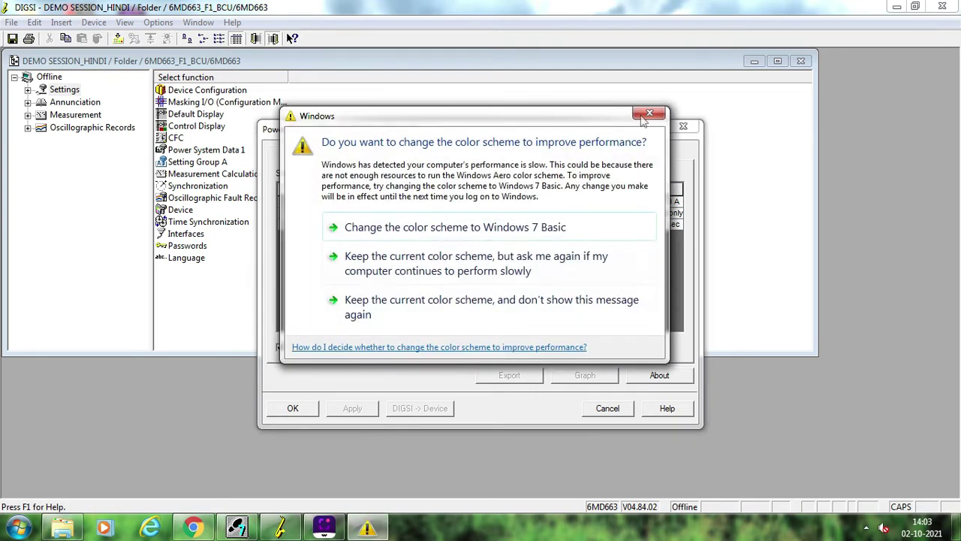
click(649, 115)
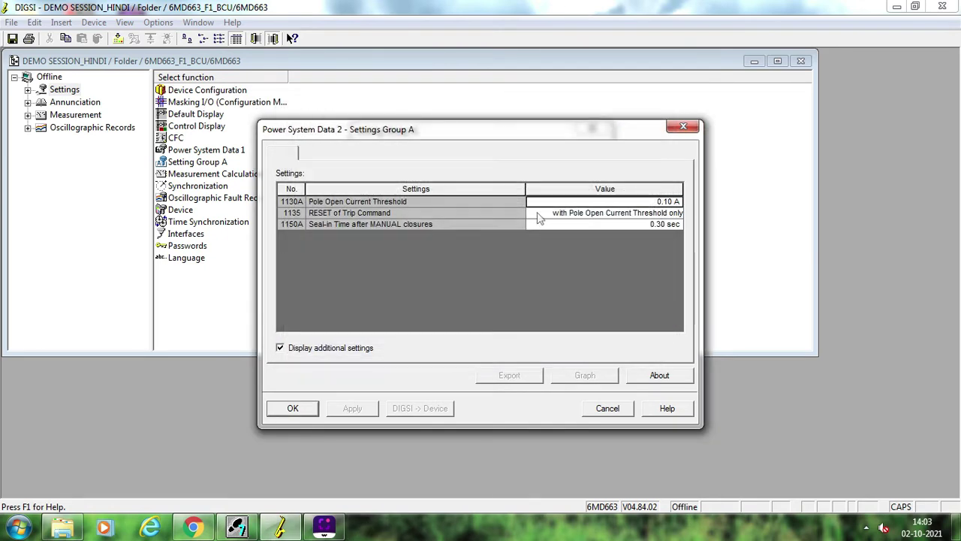
click(538, 216)
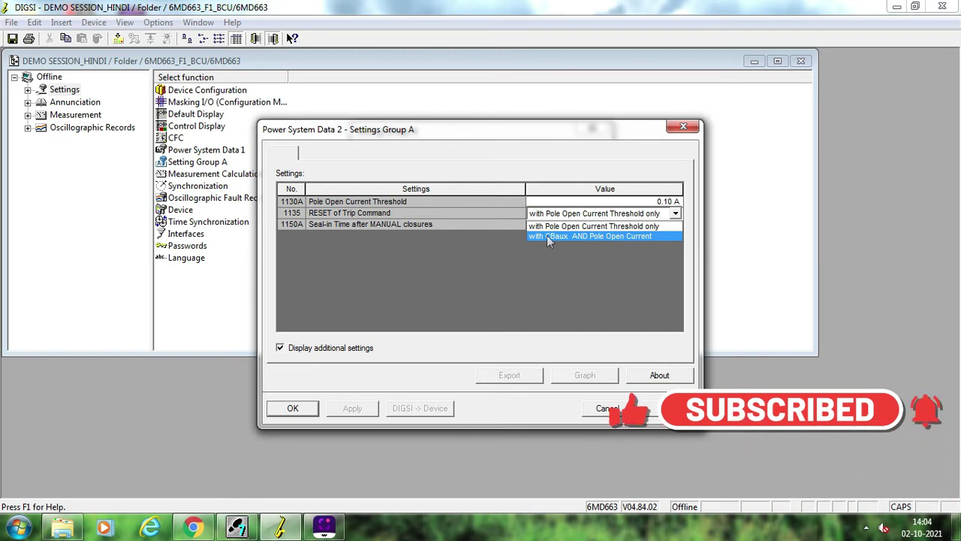
click(458, 279)
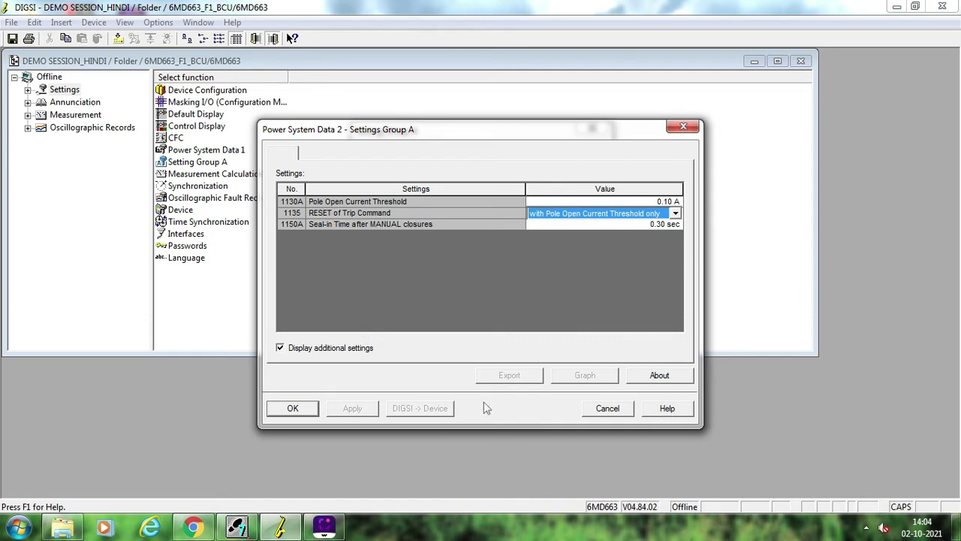
click(293, 409)
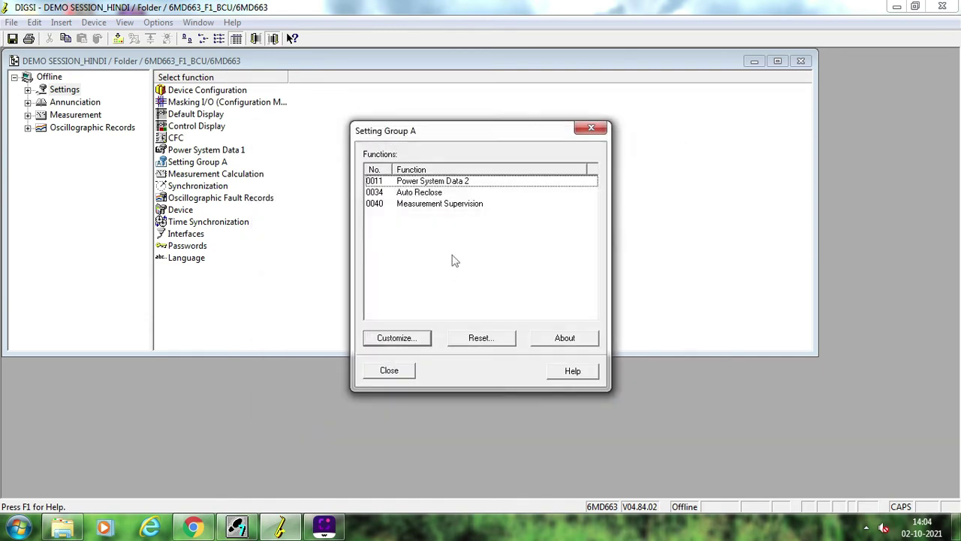
Try switching the Auto-Reclose Function to ON in Setting Group A's Auto Reclose settings, then leave without saving.
click(439, 198)
double_click(440, 198)
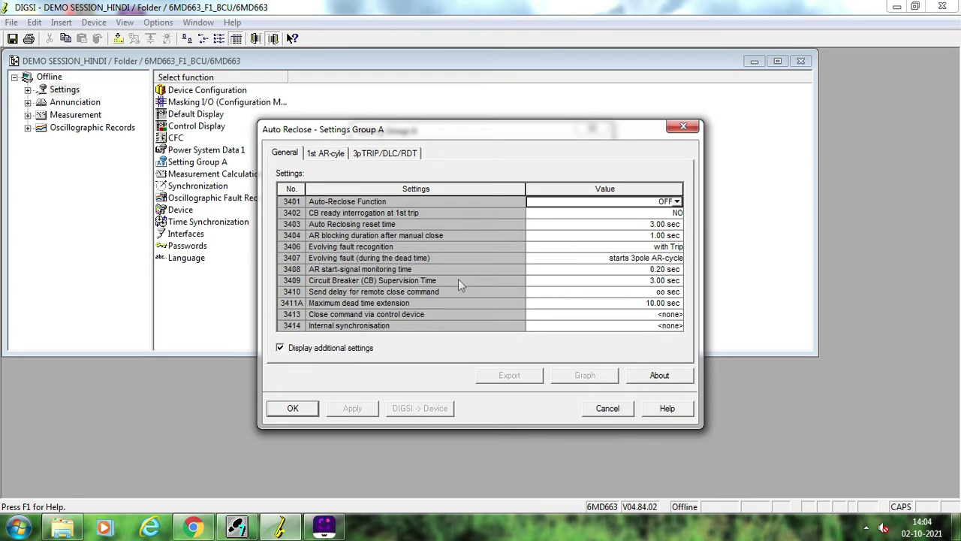
click(606, 205)
click(566, 230)
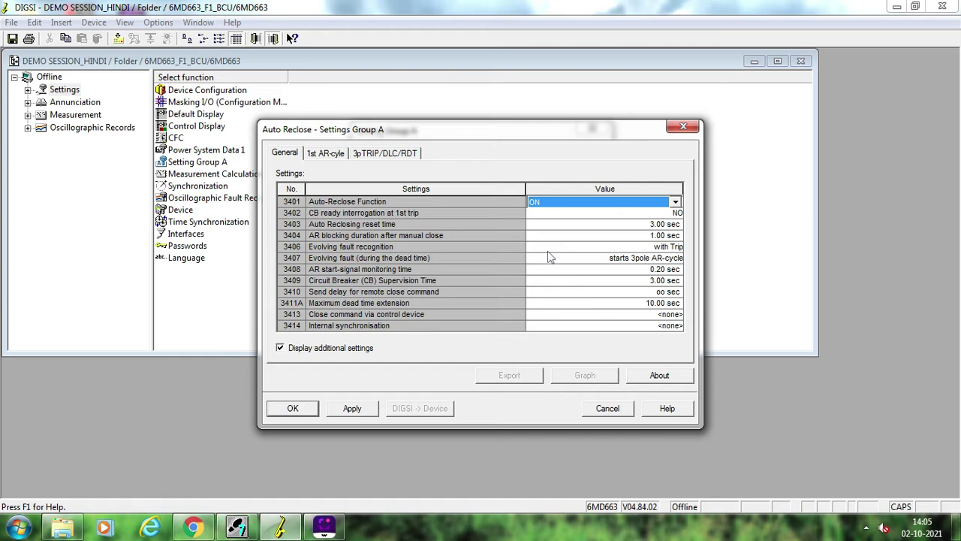
click(683, 127)
click(580, 132)
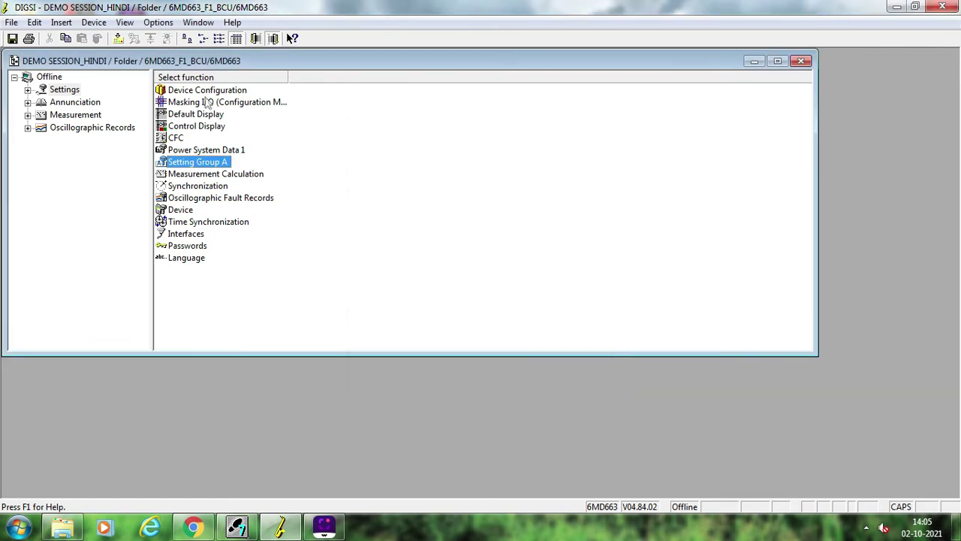
Examine the binary input assignments of the P.System Data 2 signals in the Masking I/O configuration matrix.
double_click(209, 102)
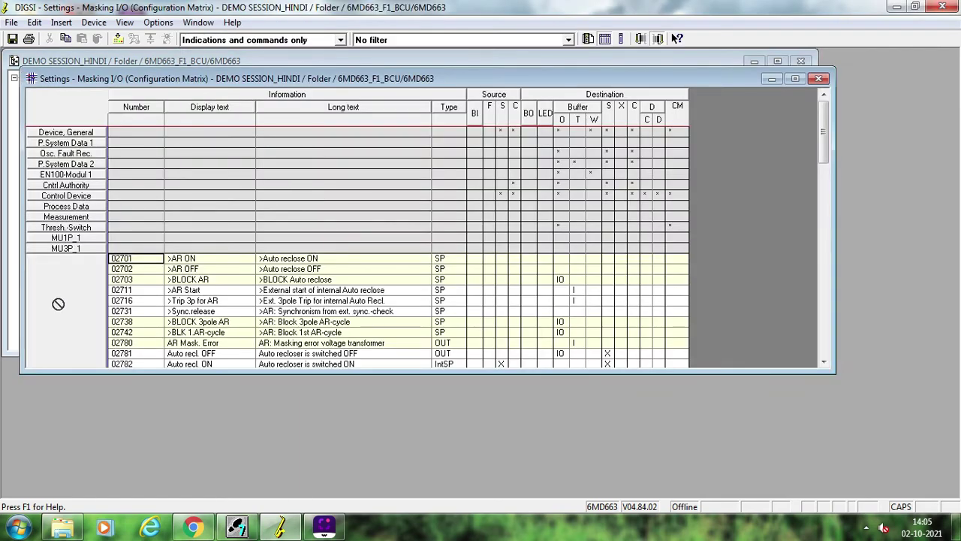
double_click(83, 163)
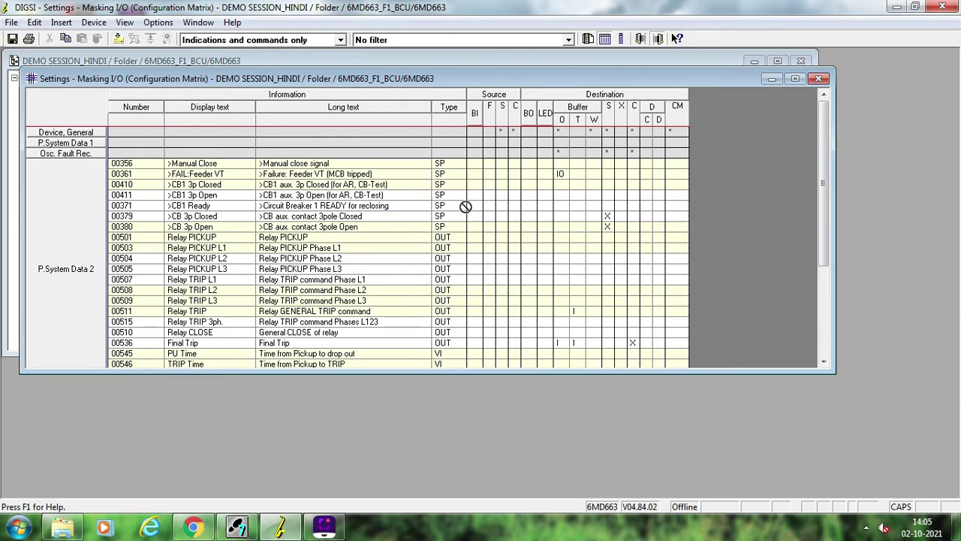
double_click(476, 113)
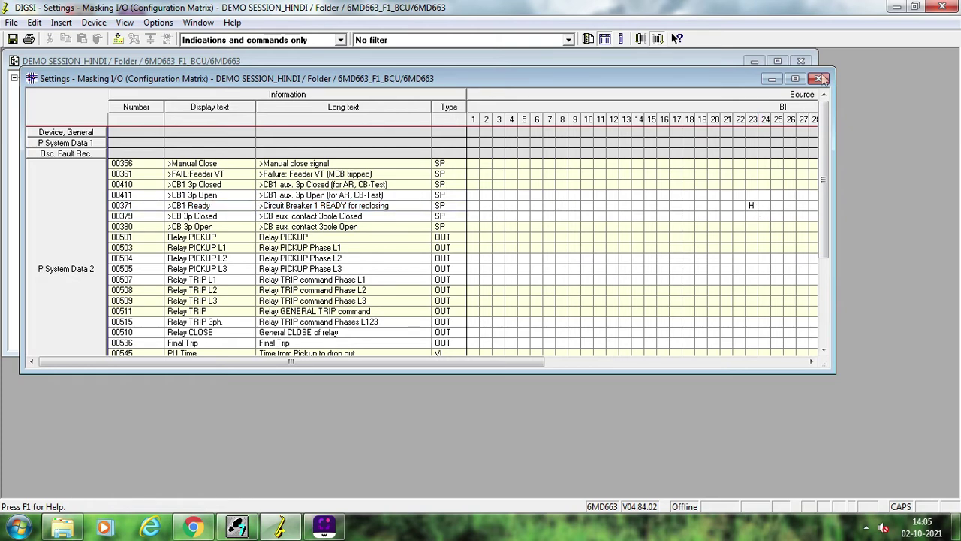
click(819, 78)
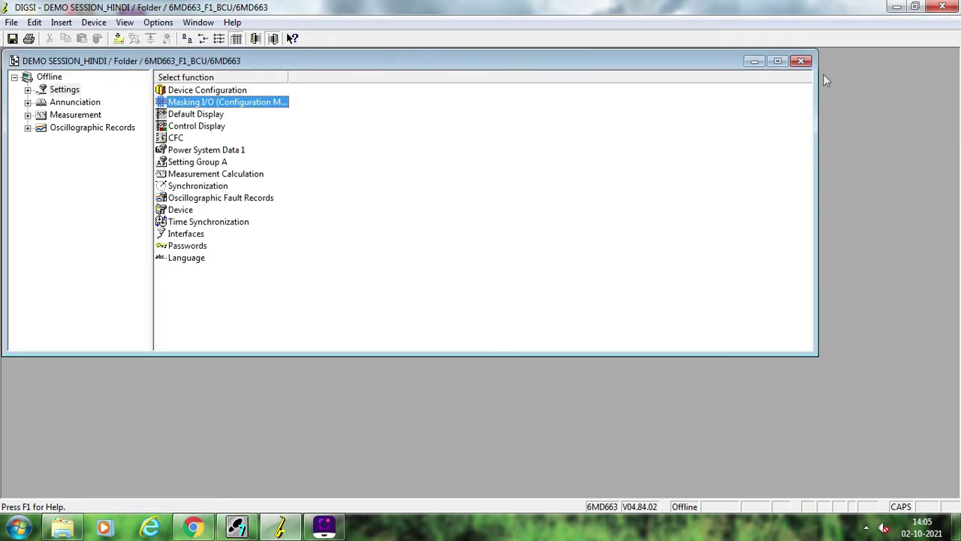
Review the general Auto Reclose settings of Setting Group A, including the options for Evolving fault recognition, without changing them.
double_click(215, 163)
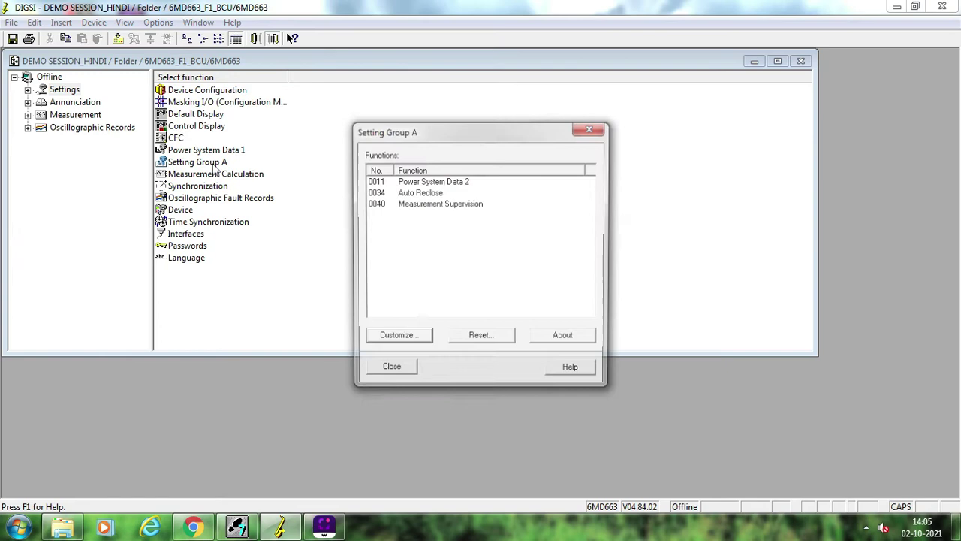
double_click(428, 193)
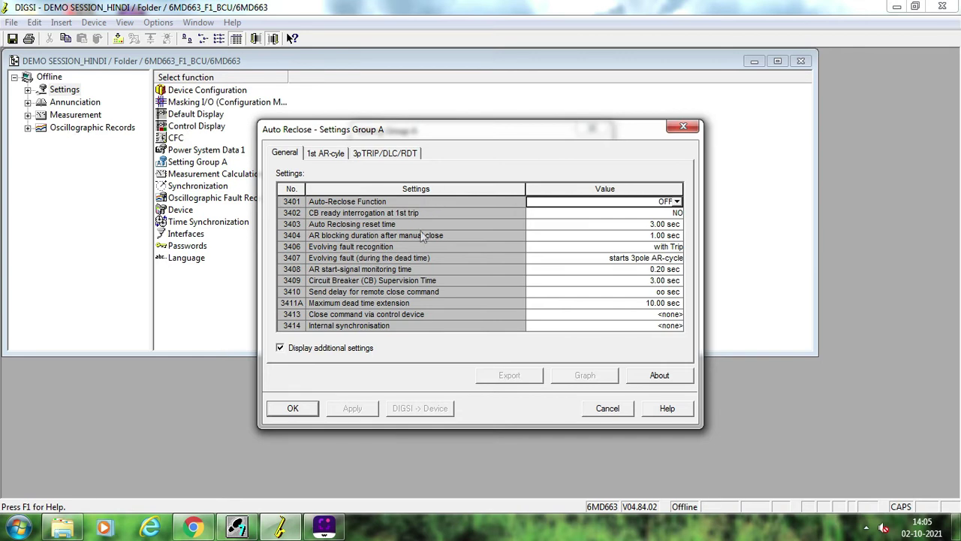
click(542, 248)
click(542, 248)
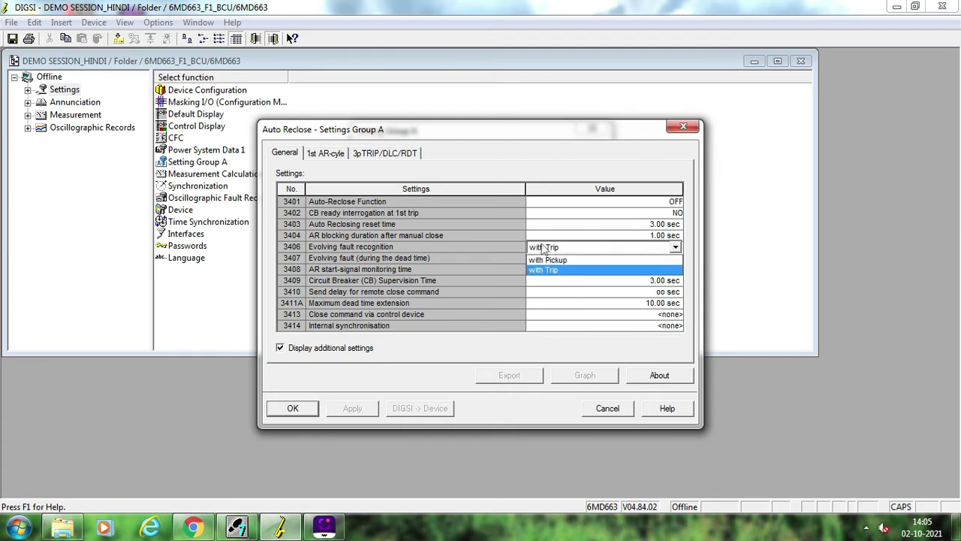
click(517, 248)
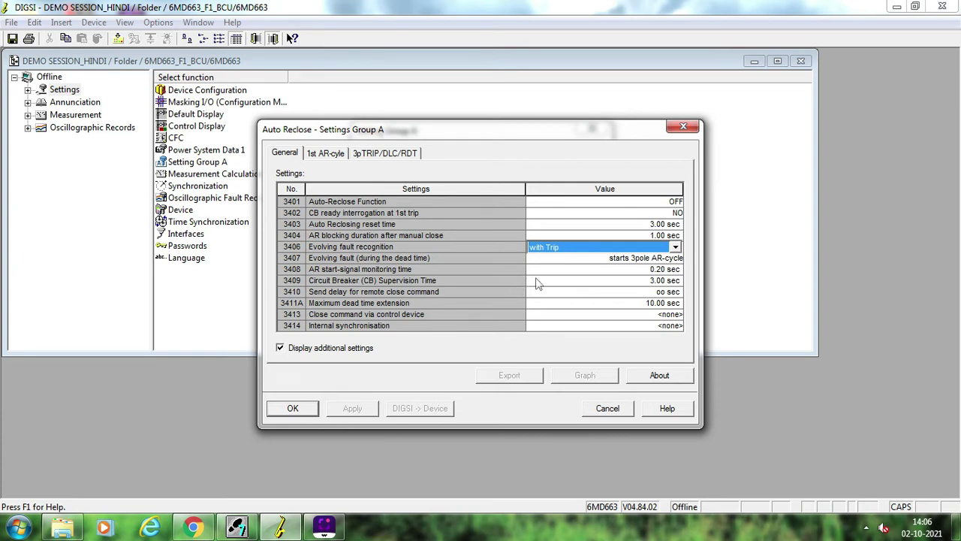
click(598, 413)
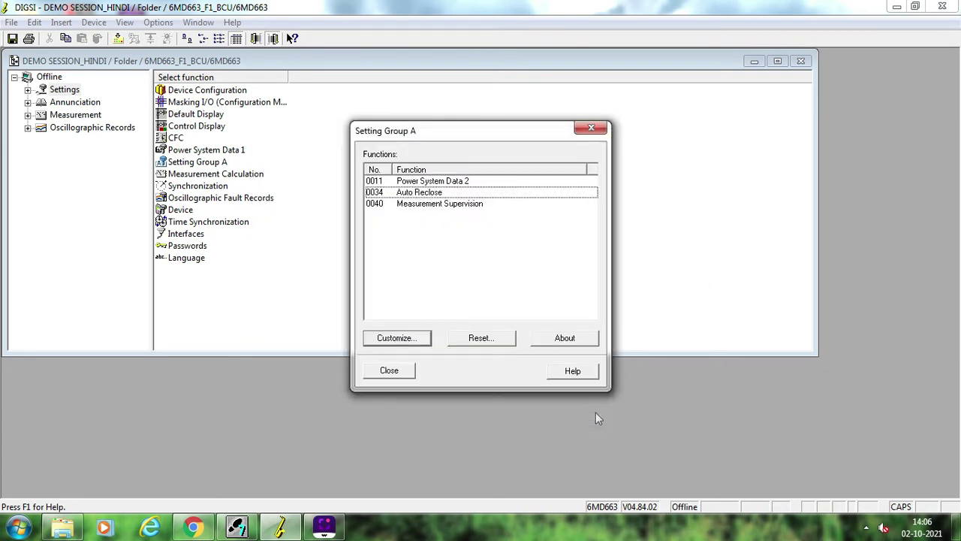
click(390, 372)
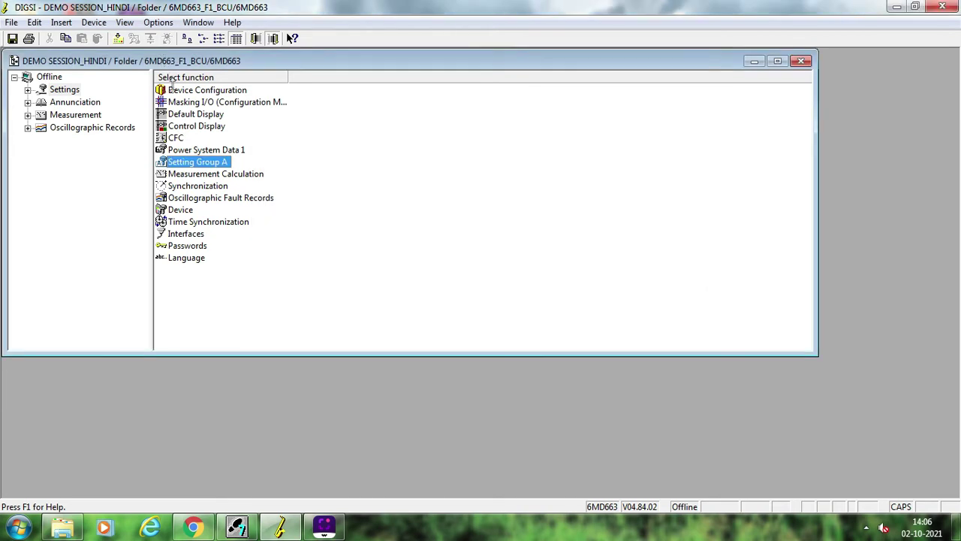
Set the AR control mode to "with Pickup but without Action time" in the device's functional scope and accept the change.
double_click(174, 90)
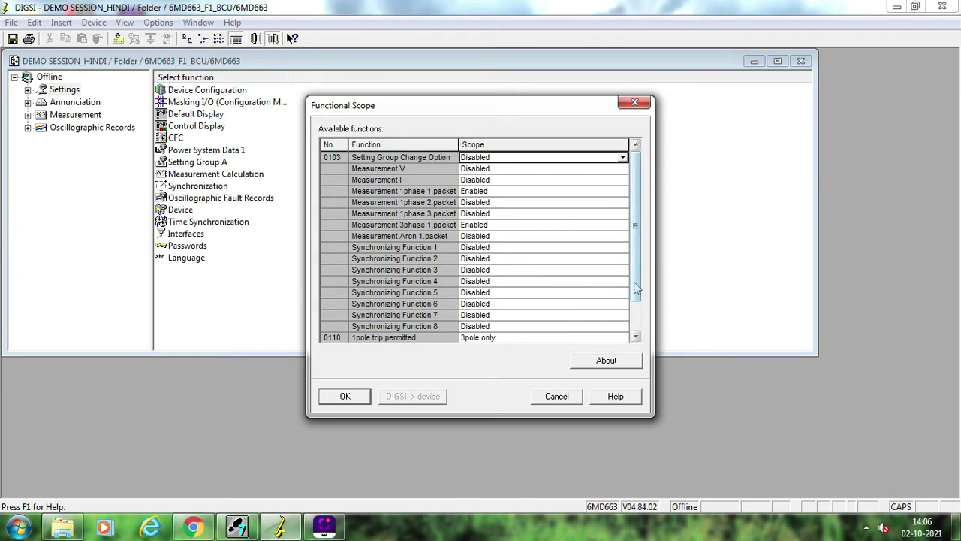
scroll(636, 287, down, 1)
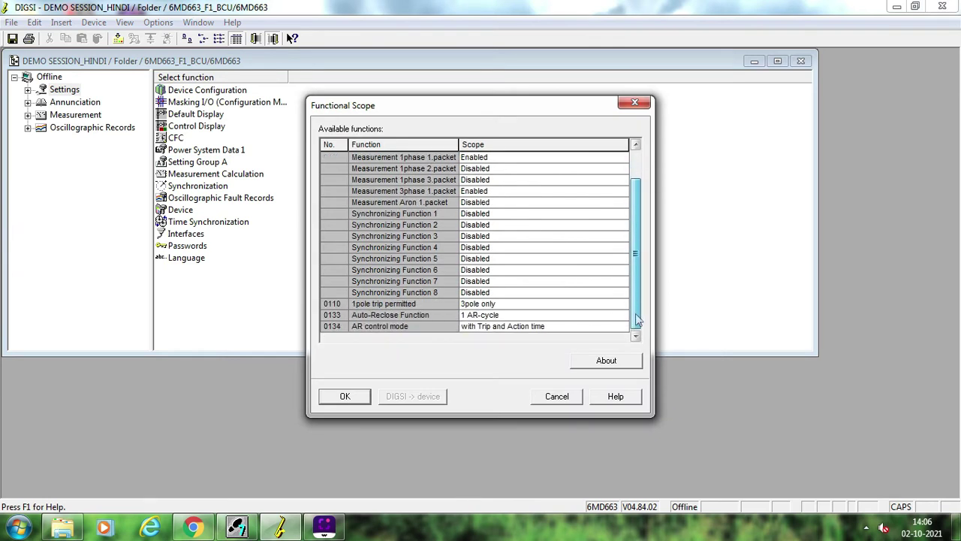
click(550, 329)
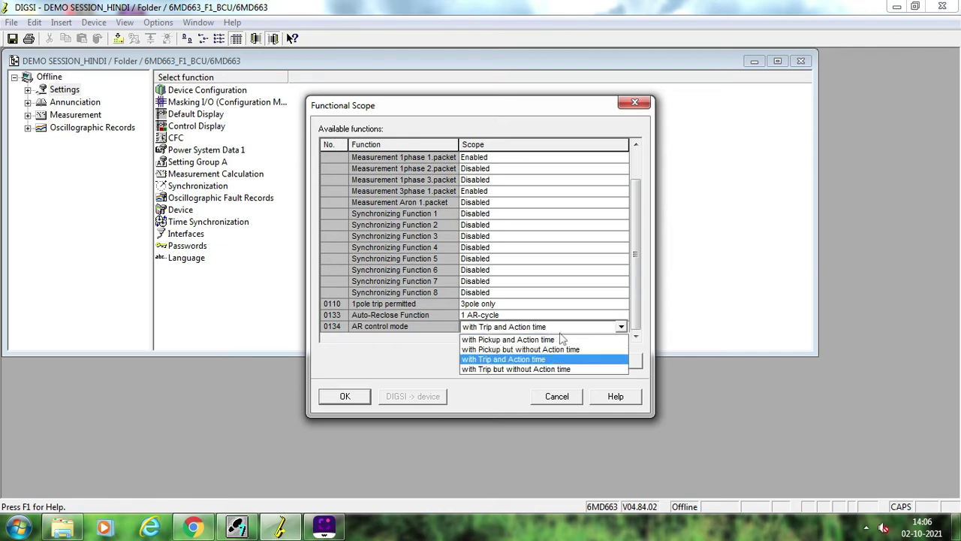
click(561, 350)
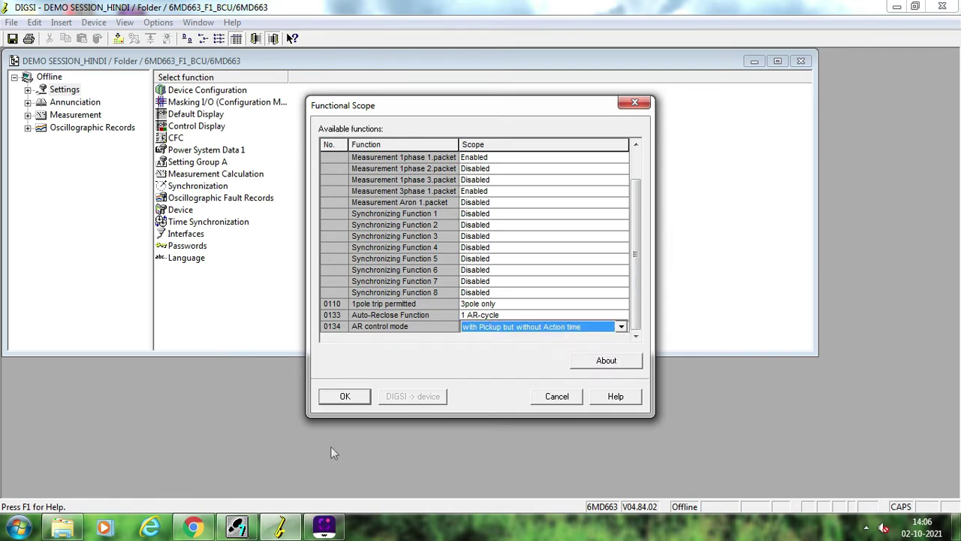
click(345, 395)
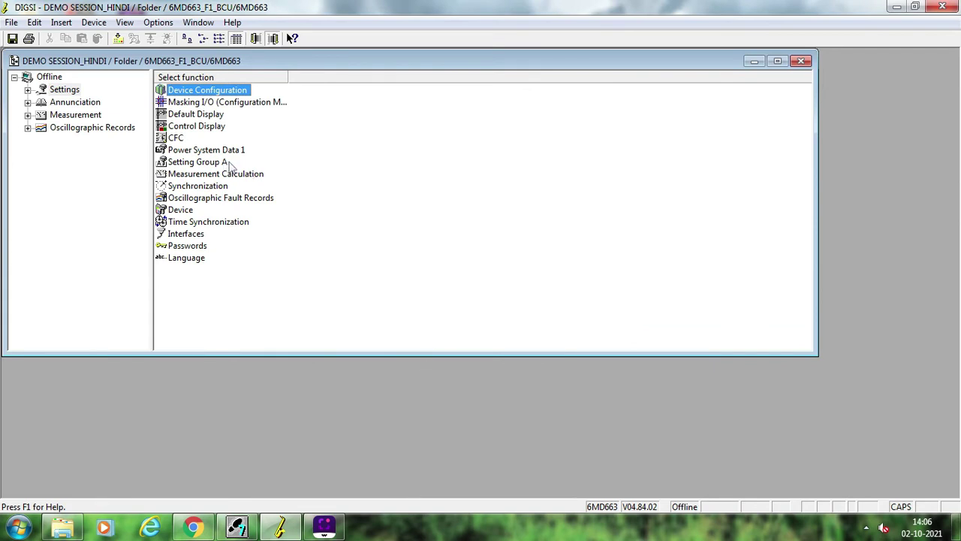
Set the dead time after 1phase faults to 1.00 sec in the first AR cycle of Setting Group A's Auto Reclose settings.
double_click(224, 163)
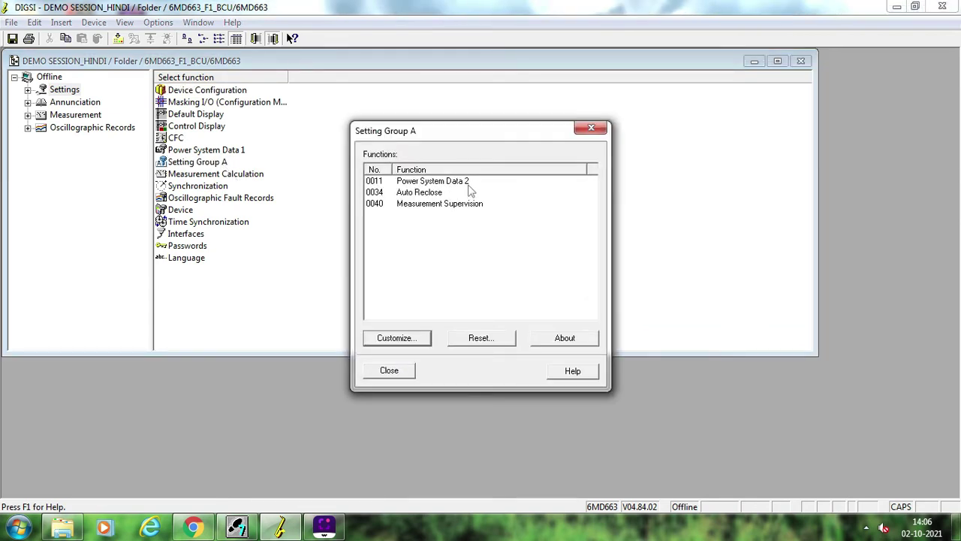
double_click(443, 193)
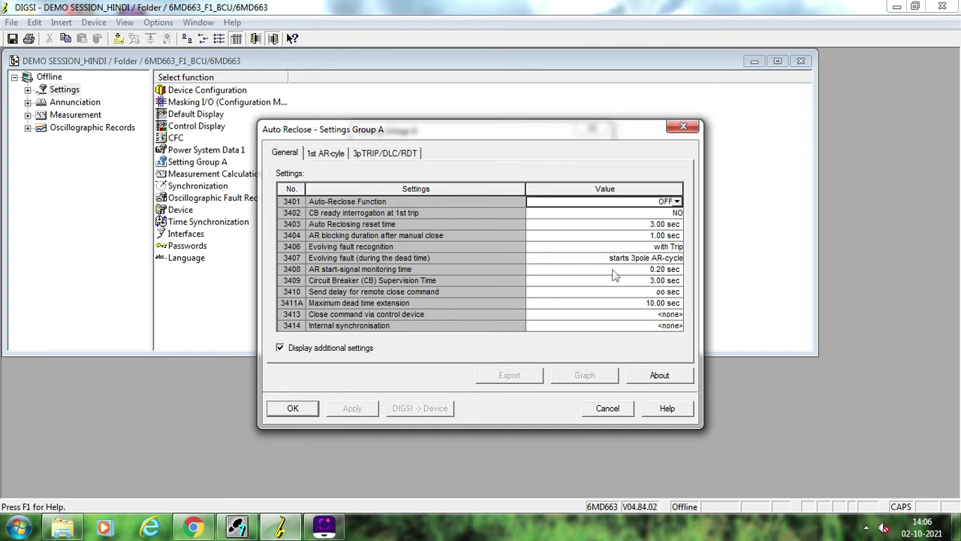
mouse_move(614, 275)
click(346, 154)
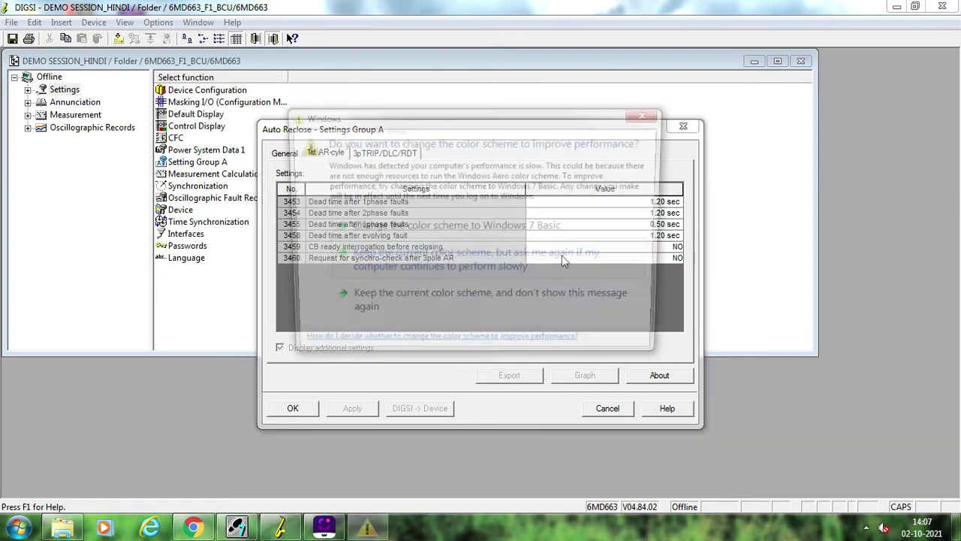
click(647, 110)
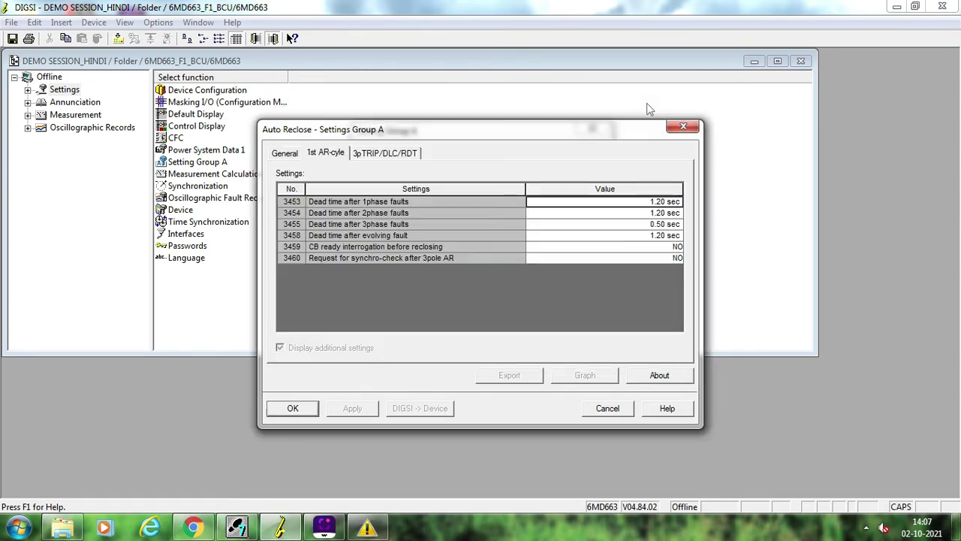
text(1)
key(Return)
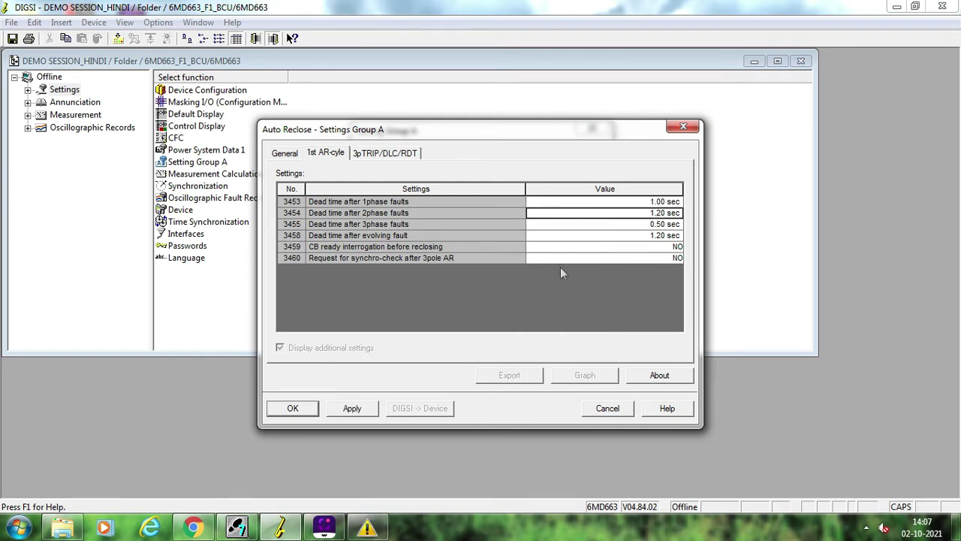
Set Evolving fault (during the dead time) to "blocks AR" in the general Auto Reclose settings.
click(285, 154)
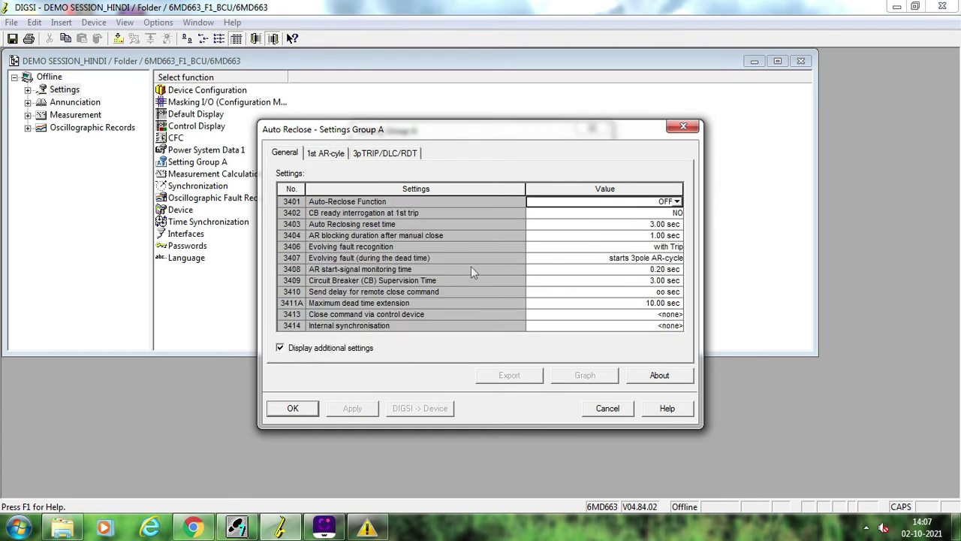
click(603, 259)
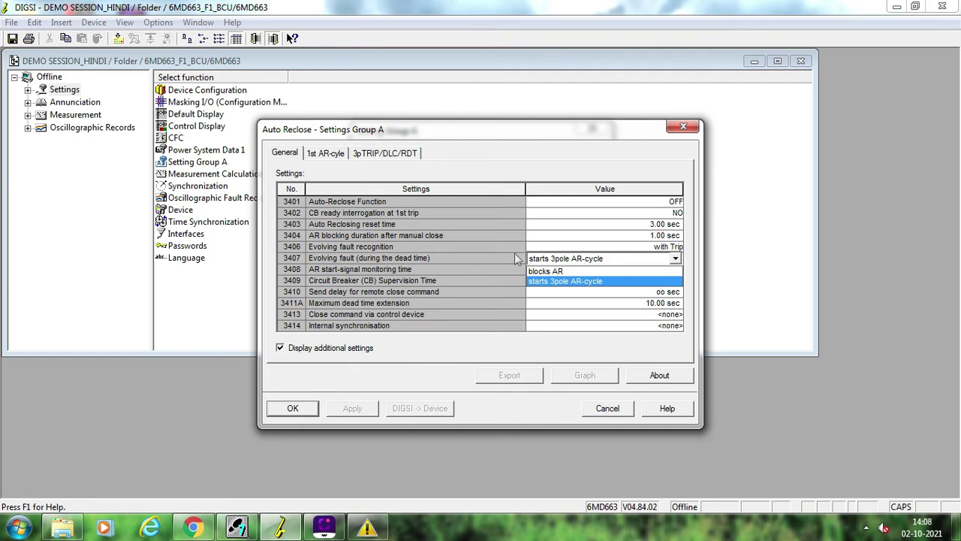
click(450, 255)
click(556, 258)
click(556, 271)
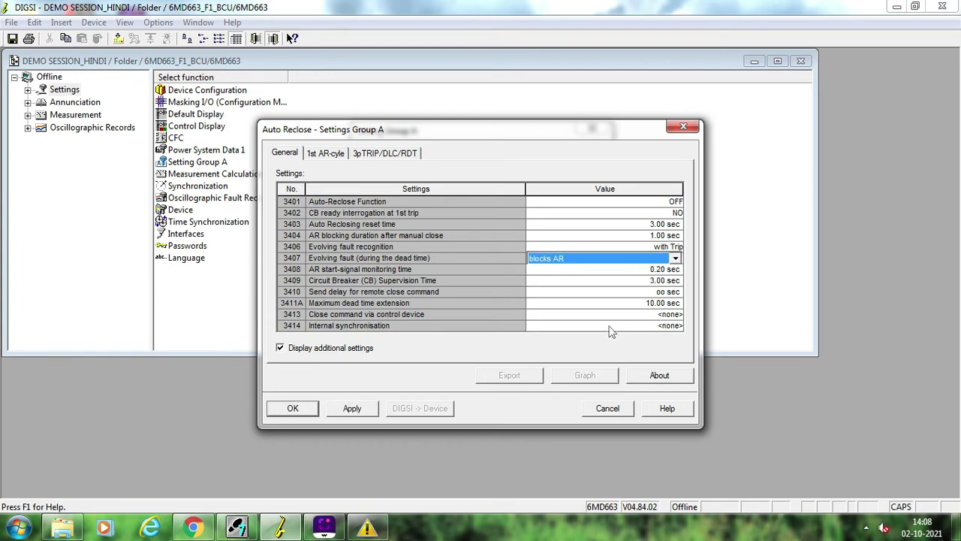
Review the first AR cycle, its CB ready interrogation options and the 3pTRIP/DLC/RDT settings, then accept the Auto Reclose settings.
click(339, 154)
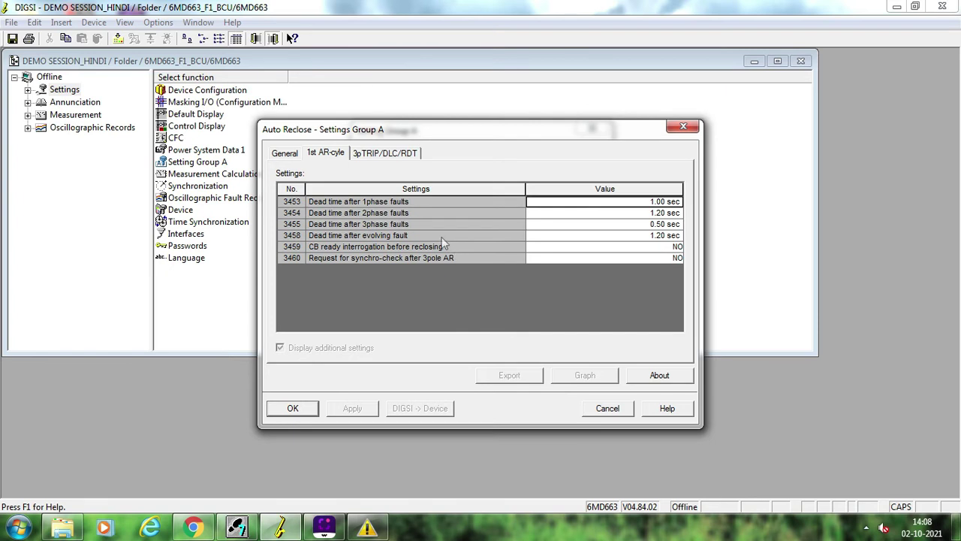
click(560, 238)
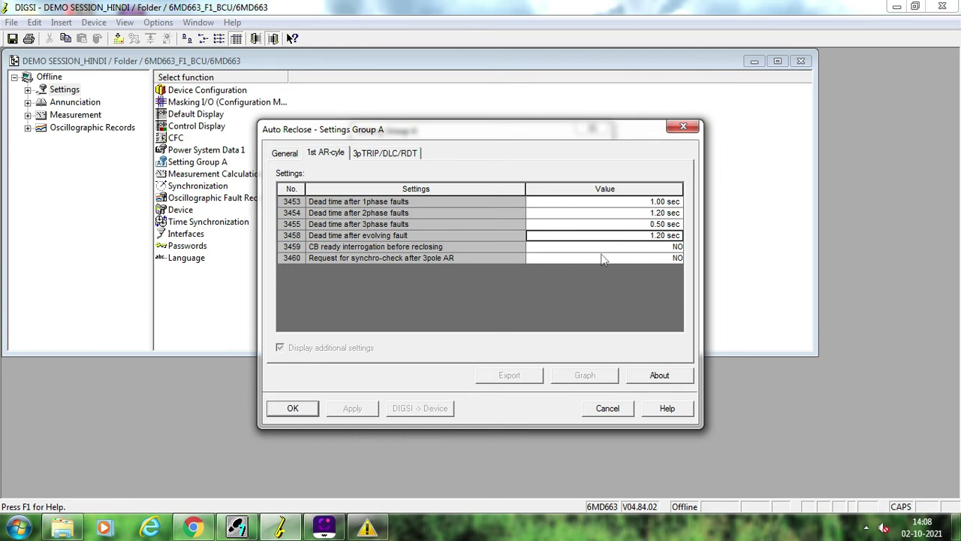
click(562, 246)
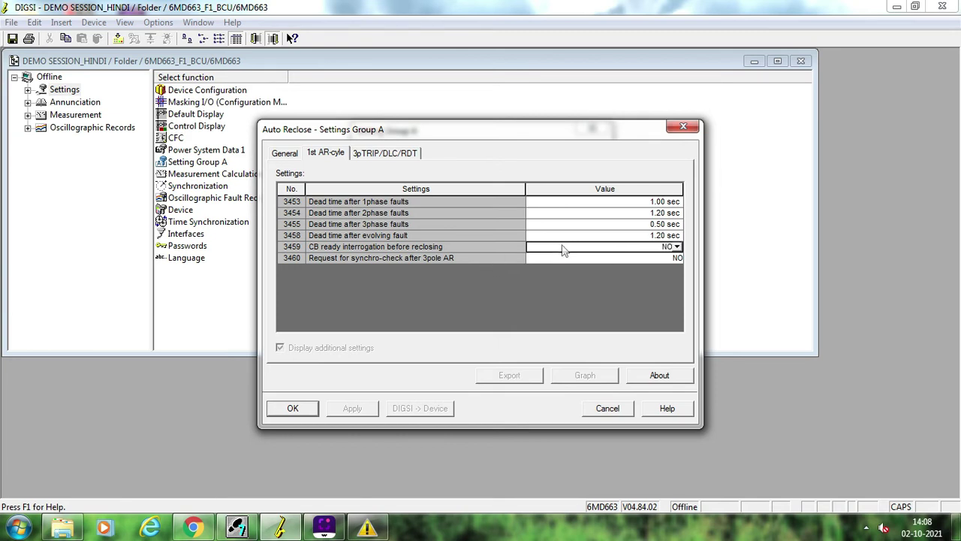
click(562, 246)
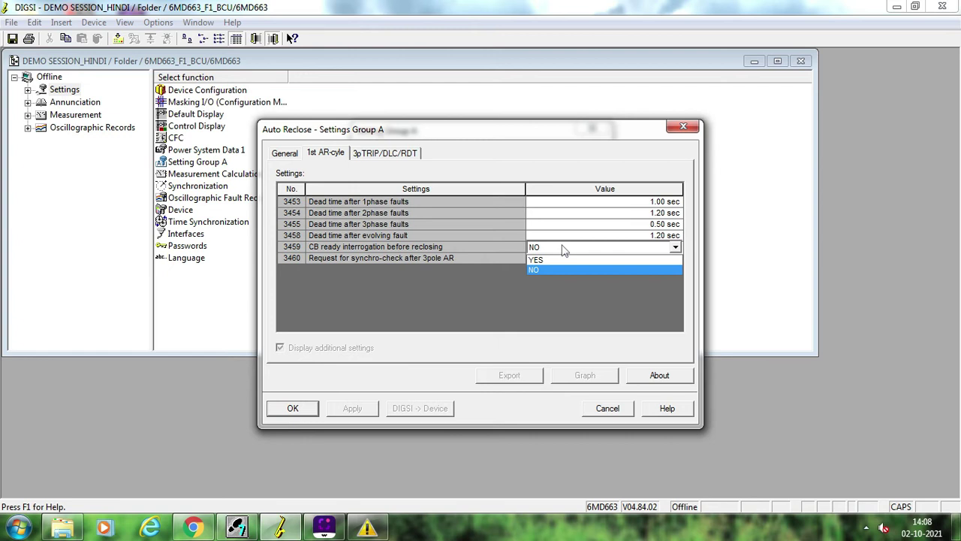
click(479, 242)
click(399, 156)
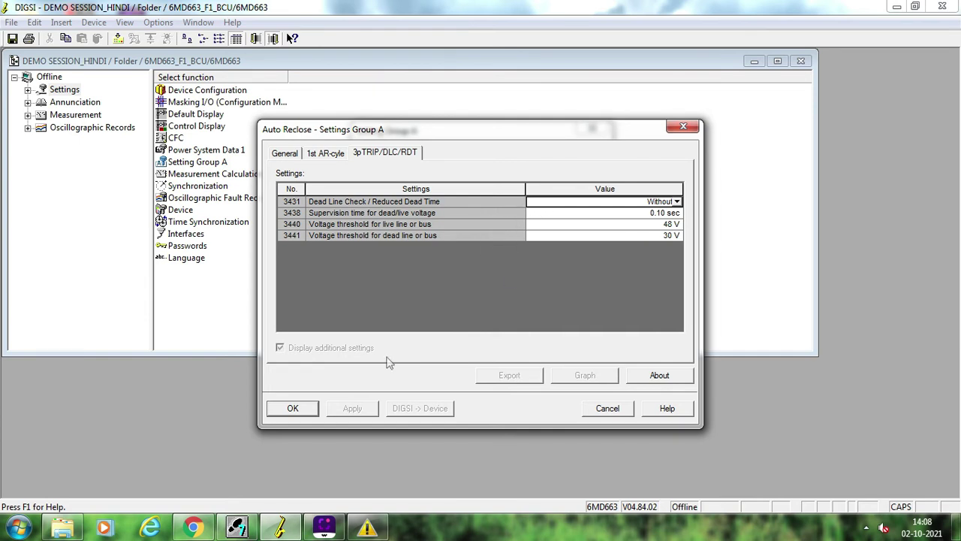
click(330, 155)
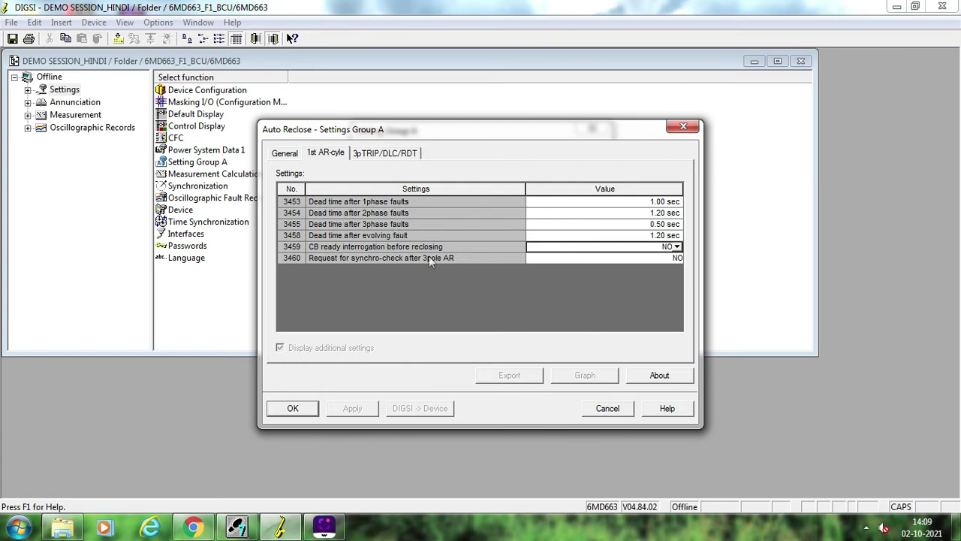
click(293, 408)
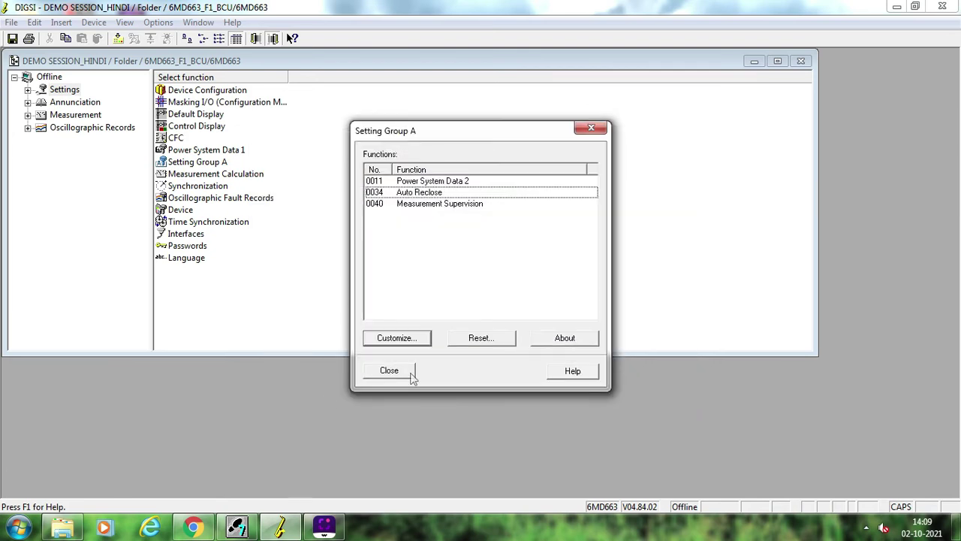
Examine the Measurement Supervision settings of Setting Group A, then close the setting group.
double_click(429, 209)
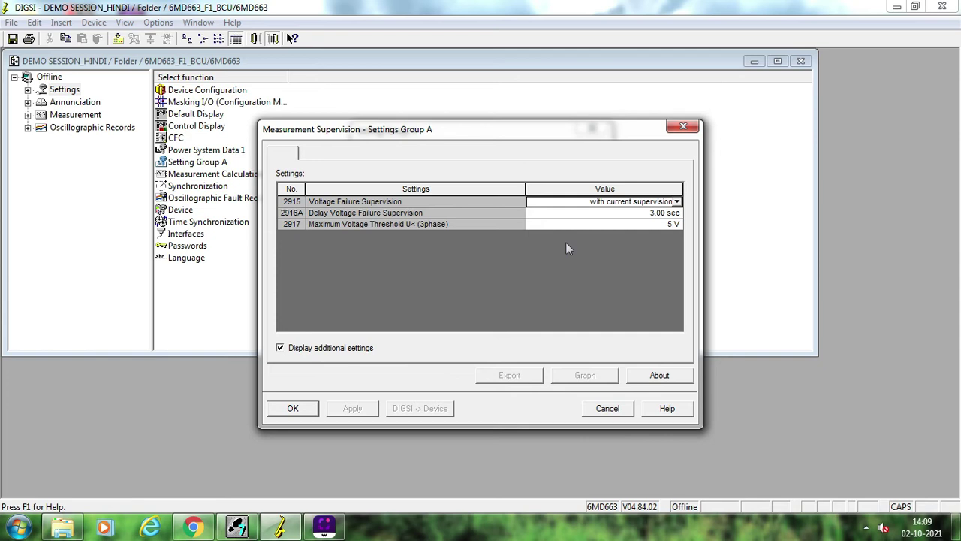
click(313, 412)
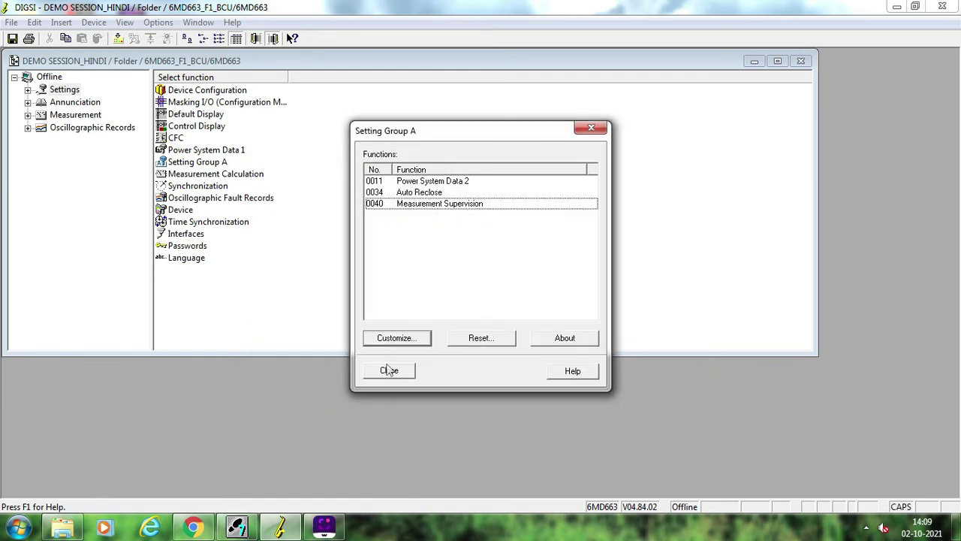
click(389, 369)
click(178, 189)
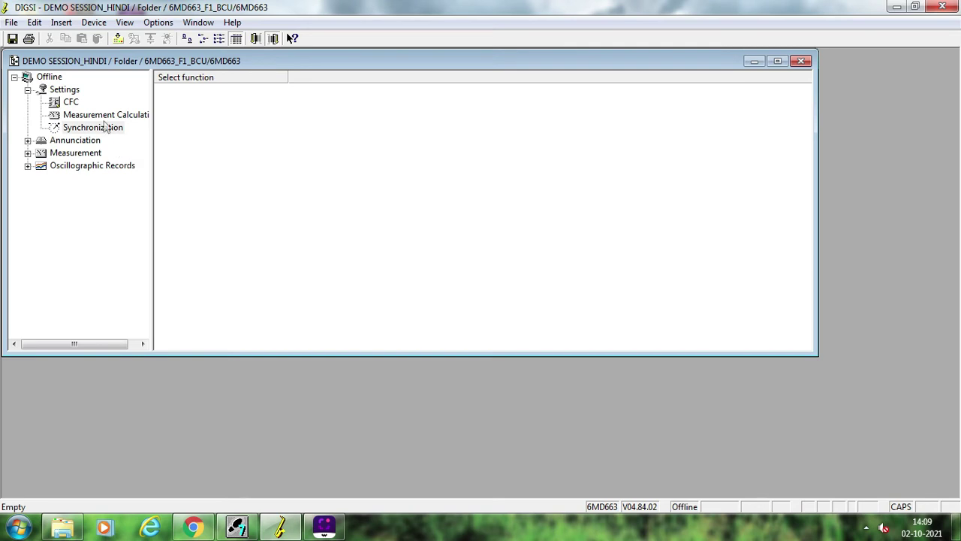
click(76, 92)
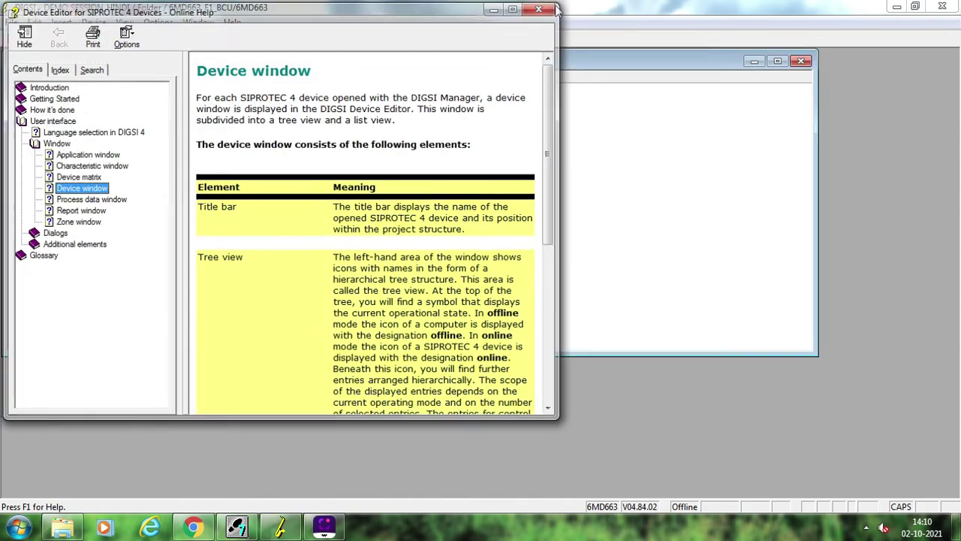
click(553, 8)
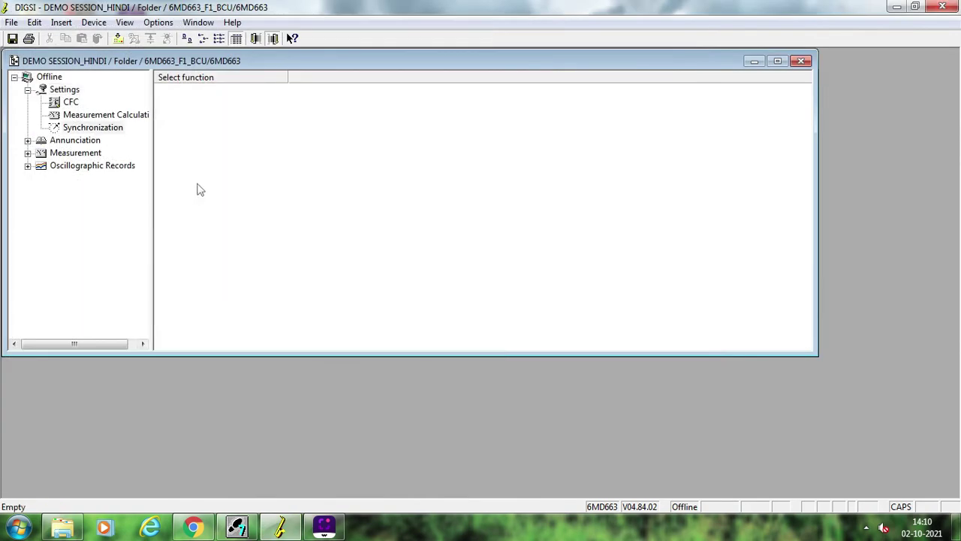
Enable Synchronizing Function 1 in the functional scope of the Device Configuration and accept the change.
click(65, 90)
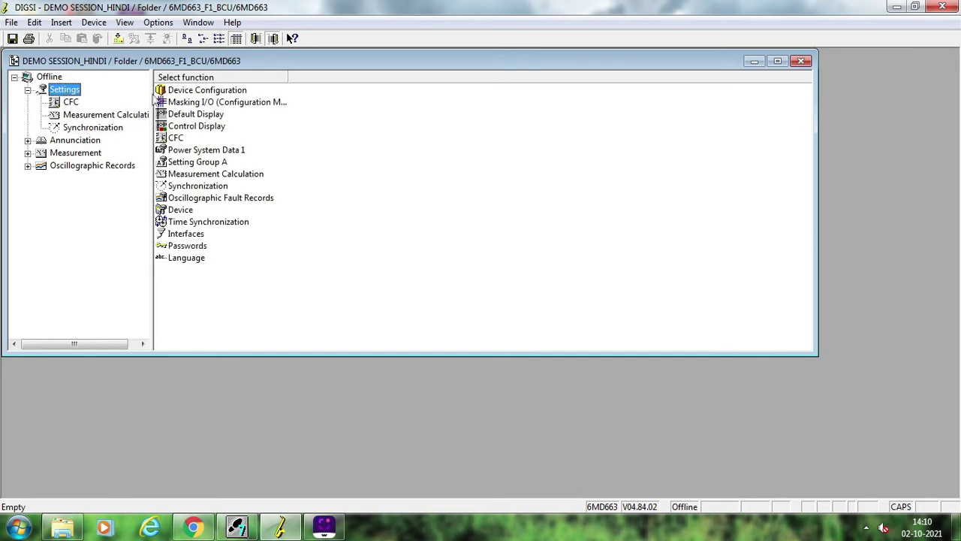
click(187, 93)
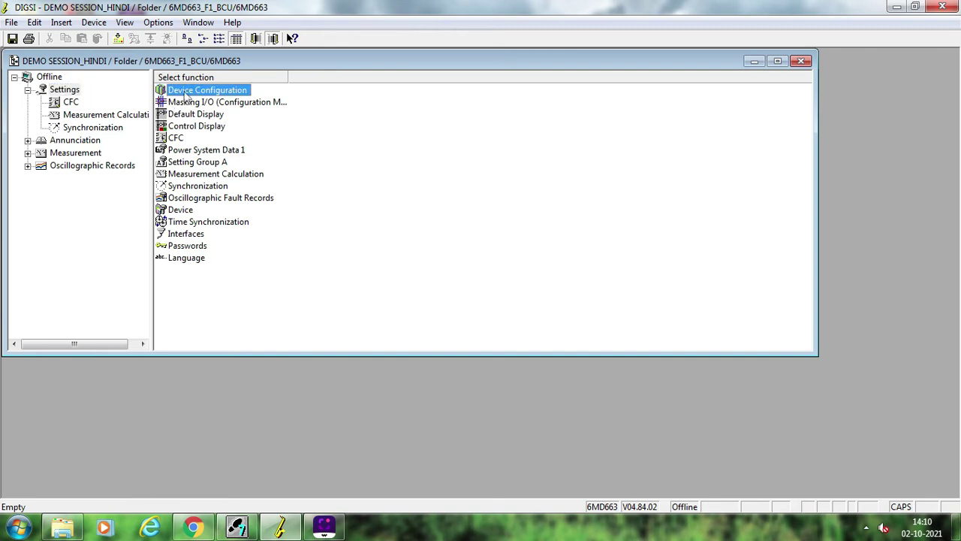
double_click(187, 93)
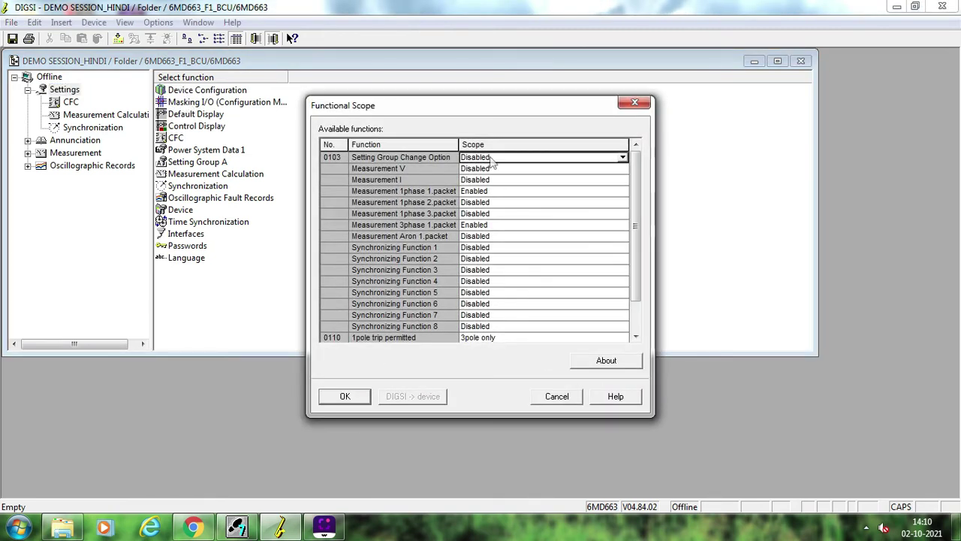
click(494, 249)
click(496, 250)
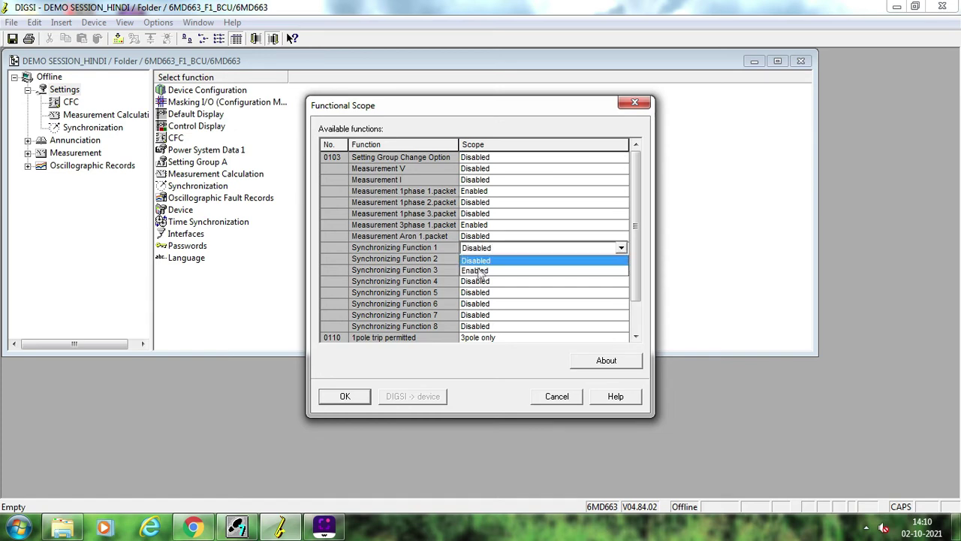
click(479, 271)
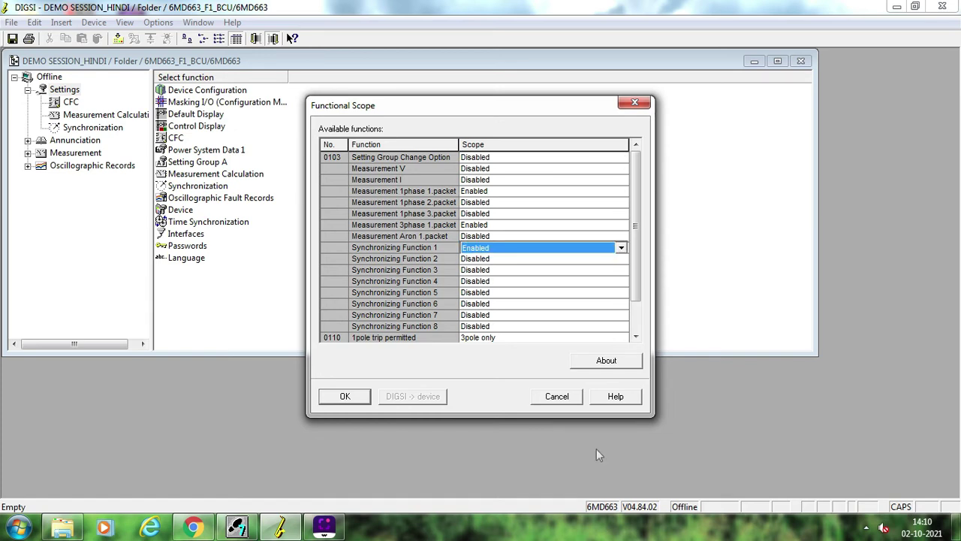
click(345, 397)
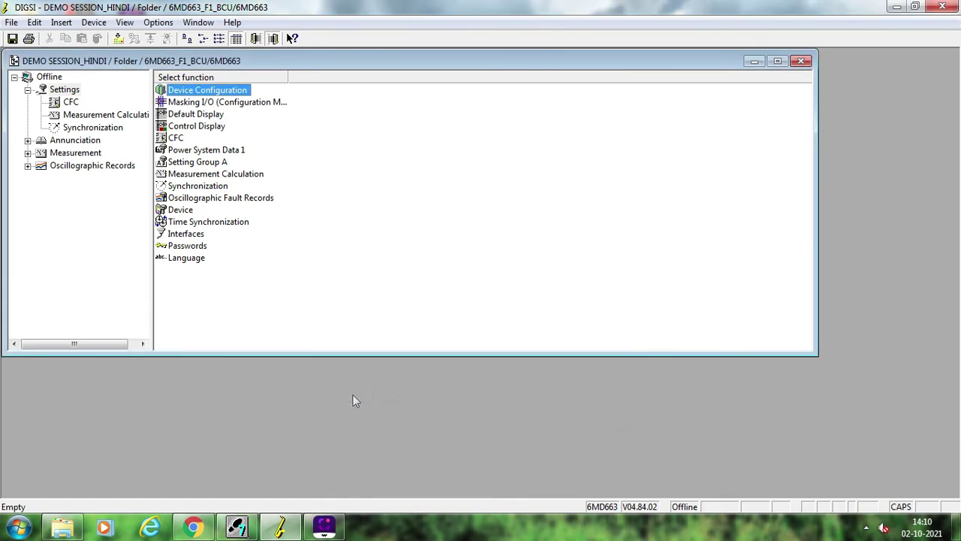
Examine the power system data, general, asynchronous and synchronous condition settings of SYNC Function group 1 under Synchronization.
double_click(204, 189)
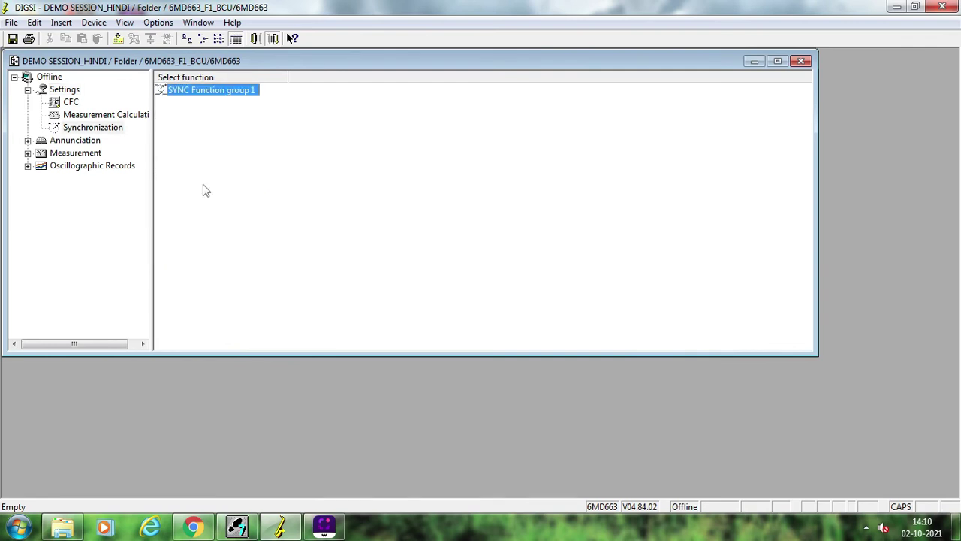
double_click(234, 94)
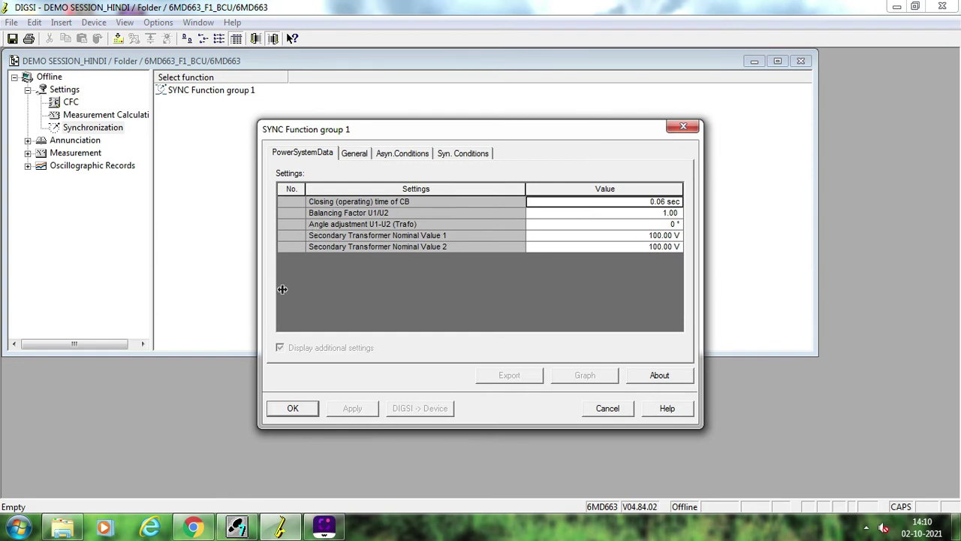
click(351, 154)
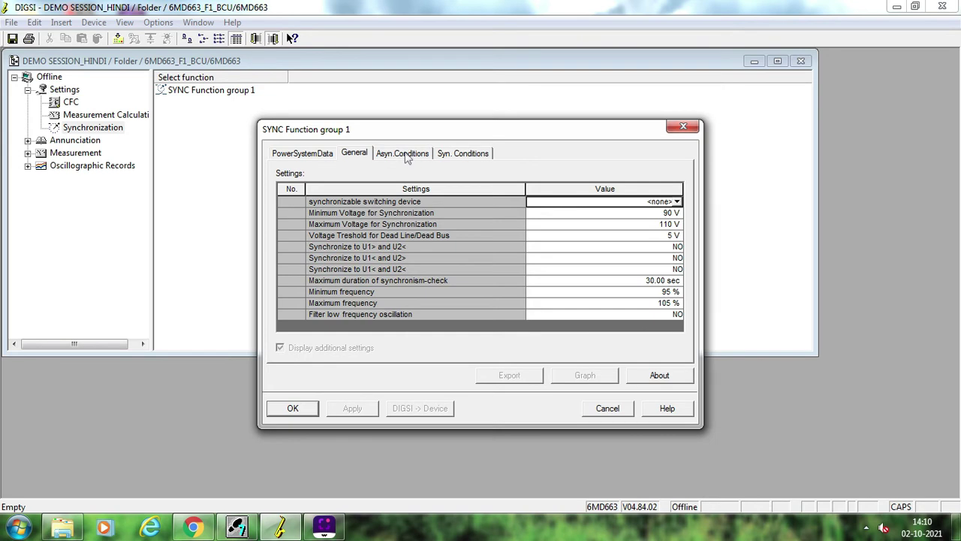
click(407, 156)
click(457, 154)
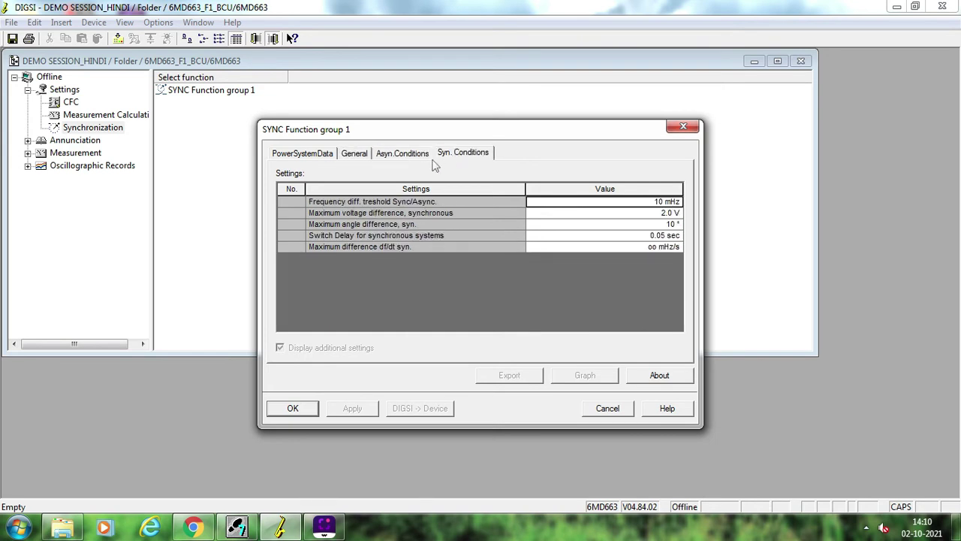
Assign CB as the synchronizable switching device in the general settings of SYNC Function group 1 and review the voltage limits.
click(352, 155)
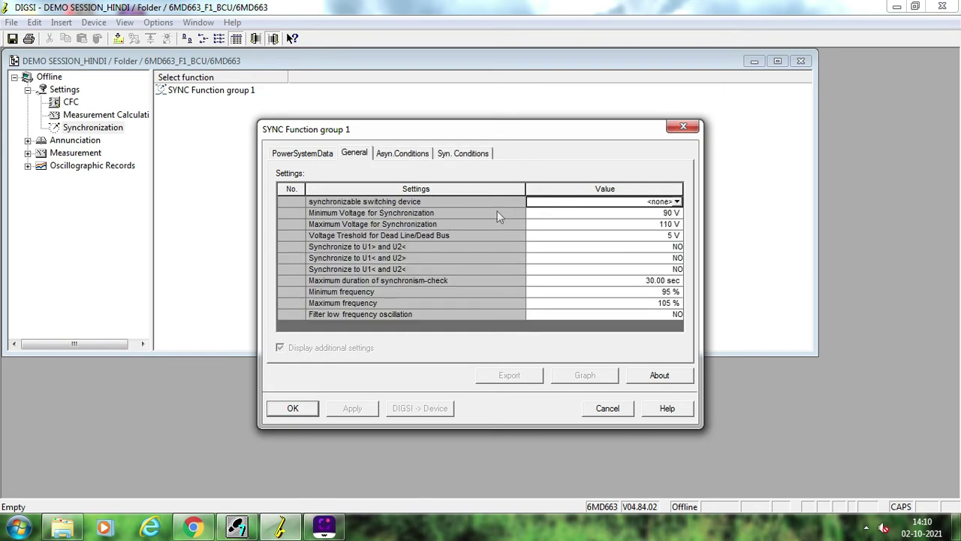
click(592, 203)
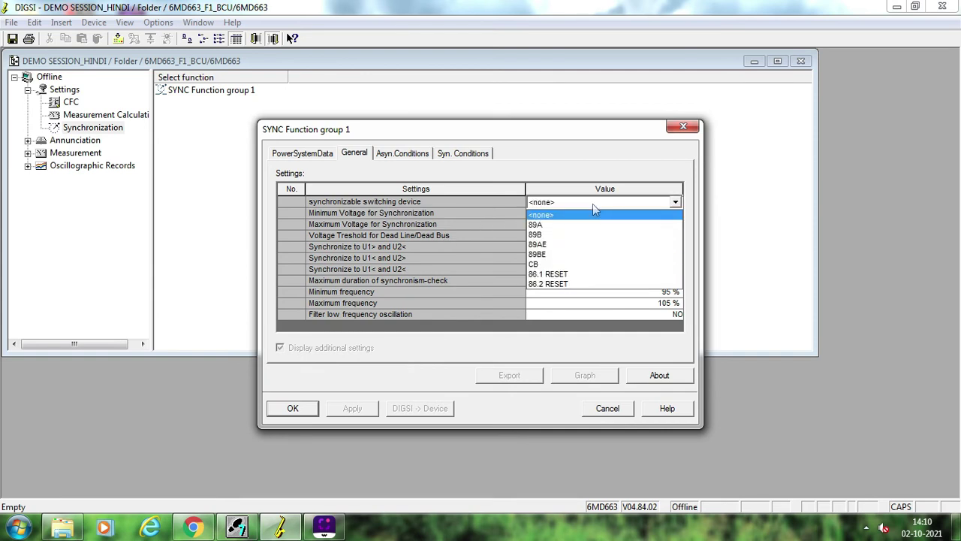
click(550, 265)
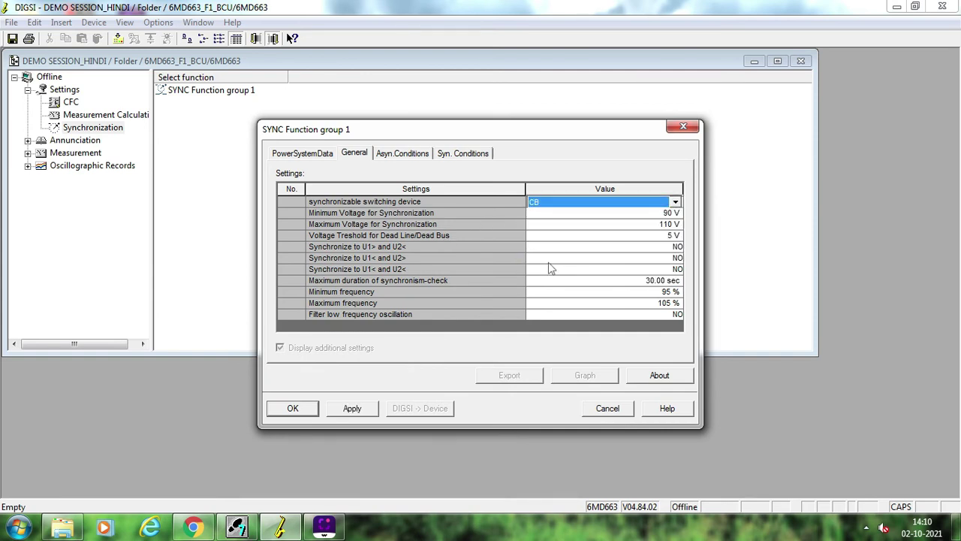
click(612, 214)
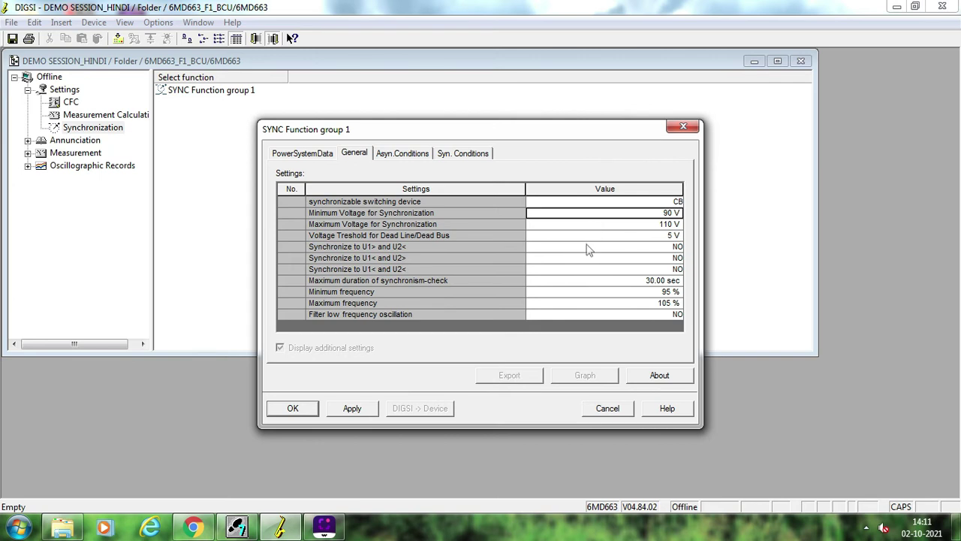
key(Down)
key(Down)
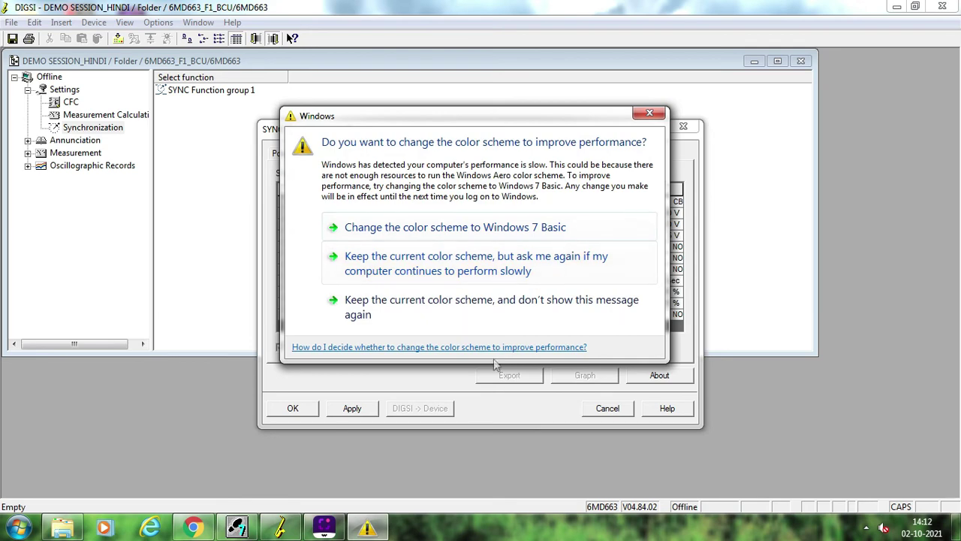
click(650, 114)
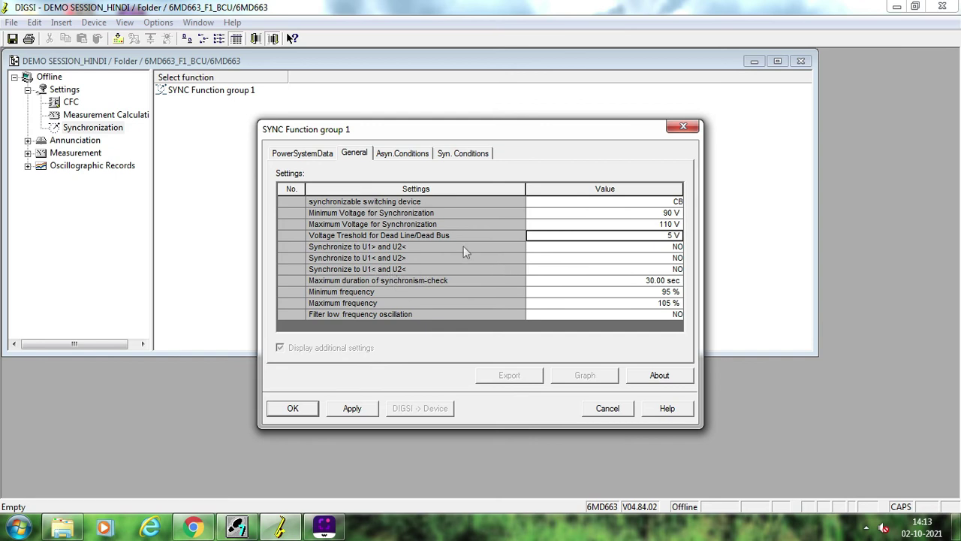
Allow synchronizing to U1> and U2<, U1< and U2>, and U1< and U2< by setting all three to YES.
click(587, 248)
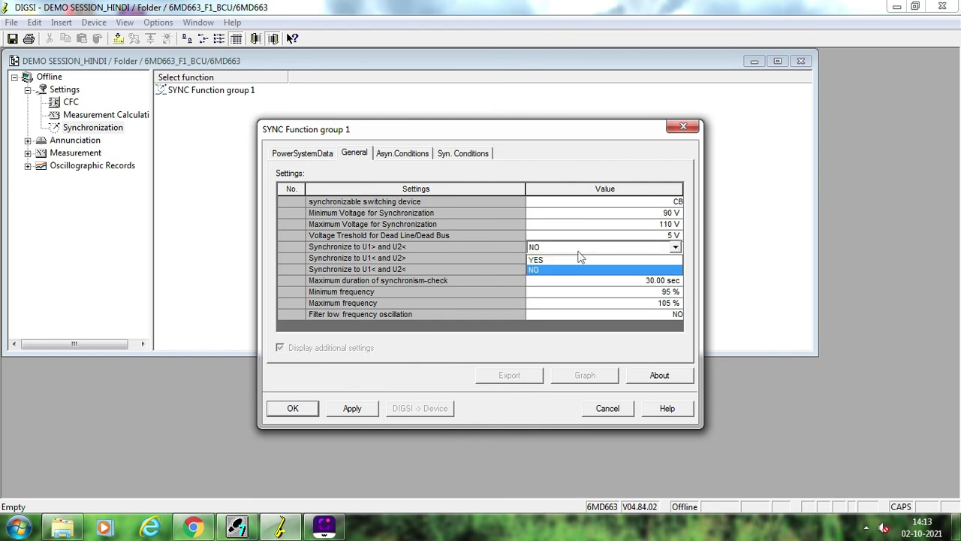
click(580, 259)
click(557, 261)
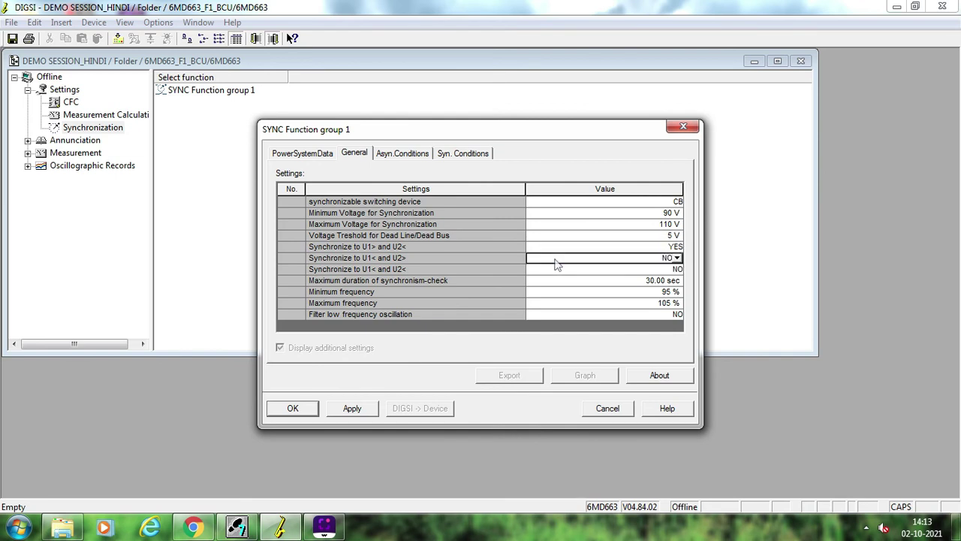
click(556, 263)
click(557, 263)
click(556, 264)
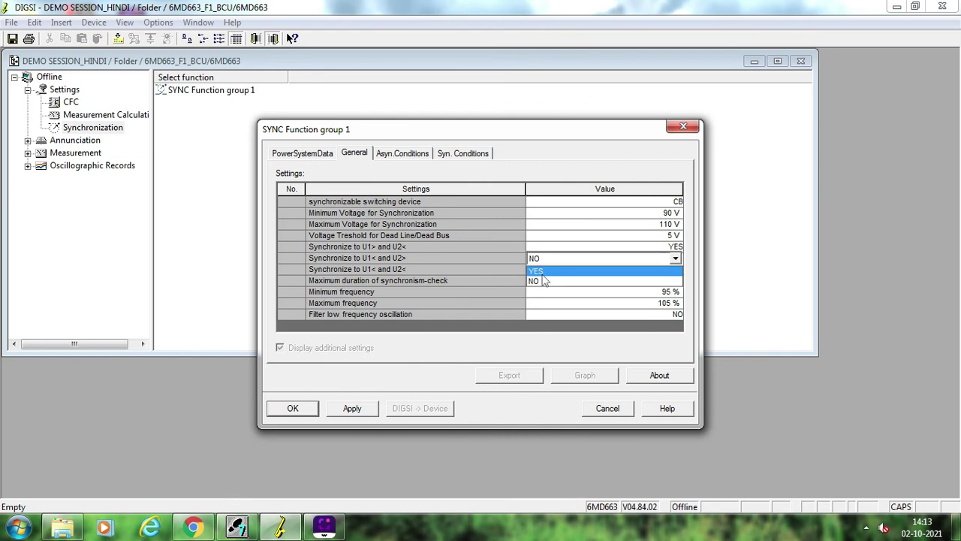
click(539, 270)
click(545, 272)
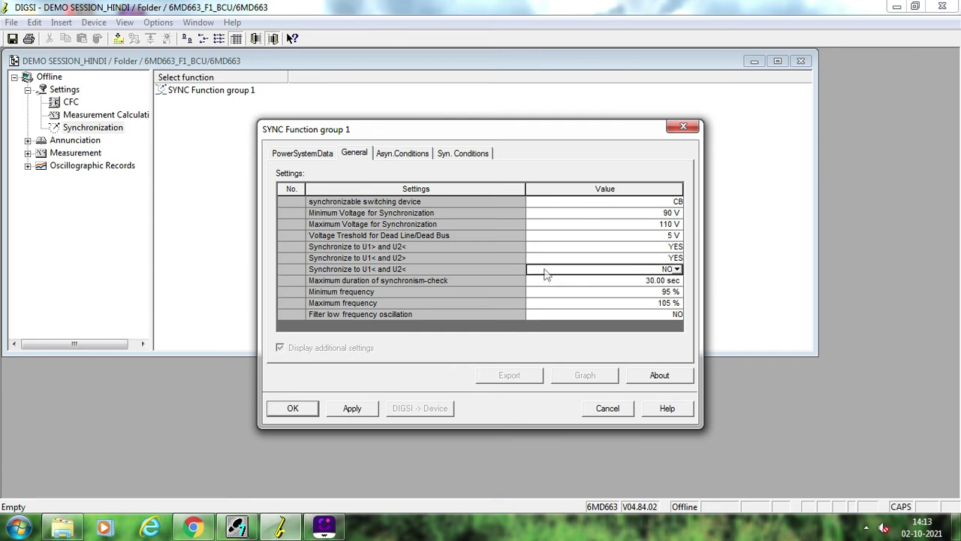
click(545, 272)
click(536, 292)
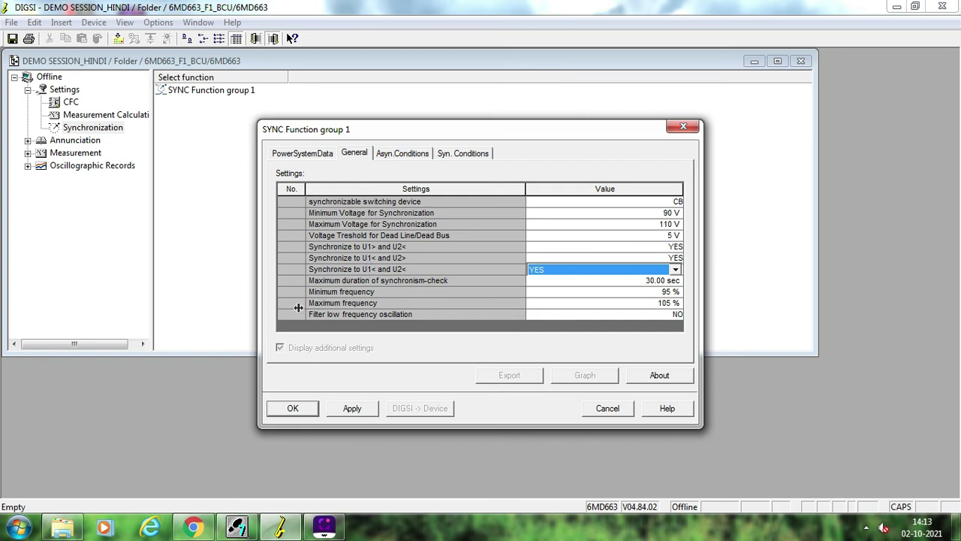
Set the maximum duration of the synchronism-check to 5 sec.
click(608, 281)
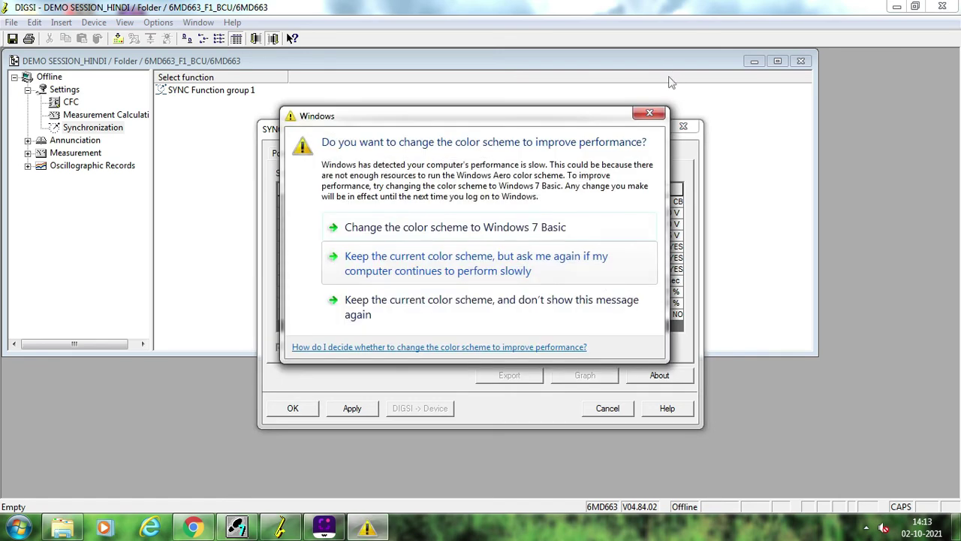
click(662, 105)
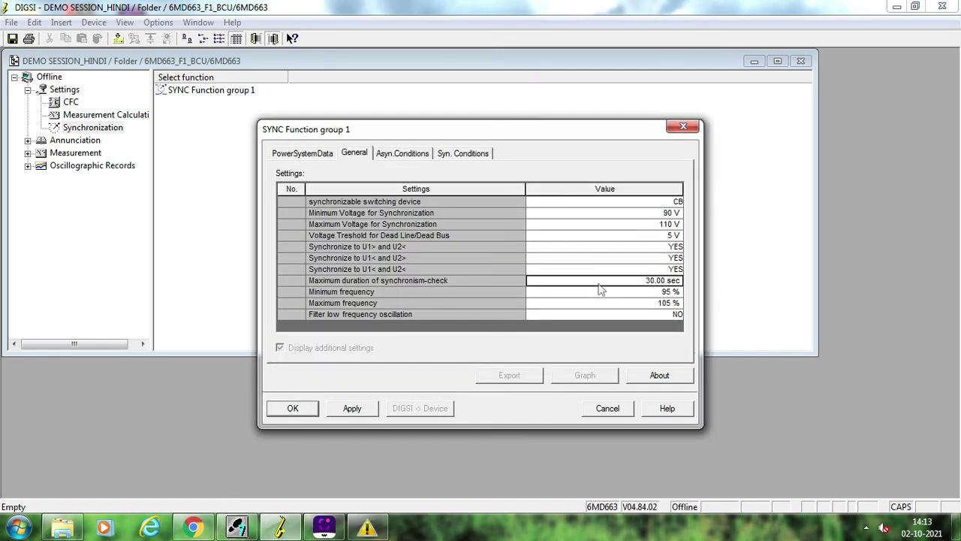
mouse_move(600, 286)
text(5)
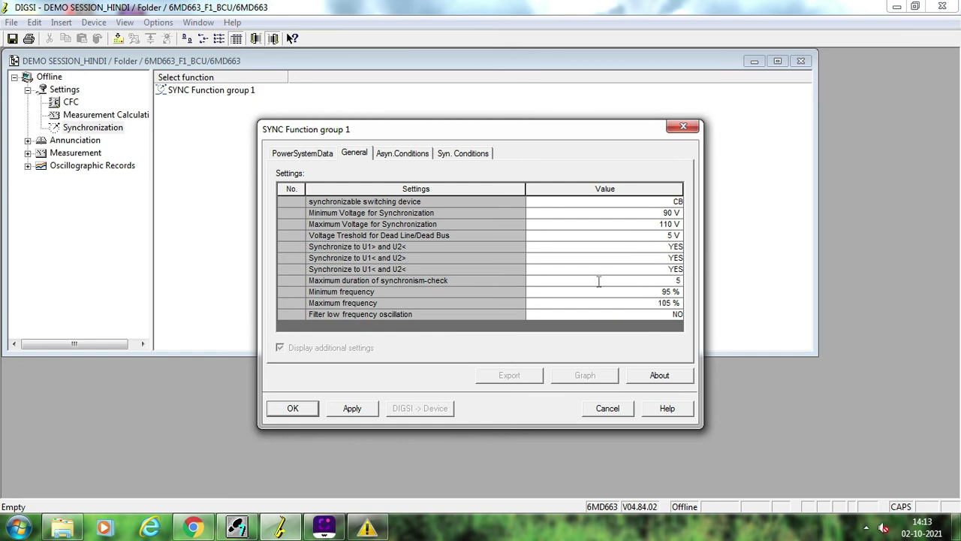
key(Return)
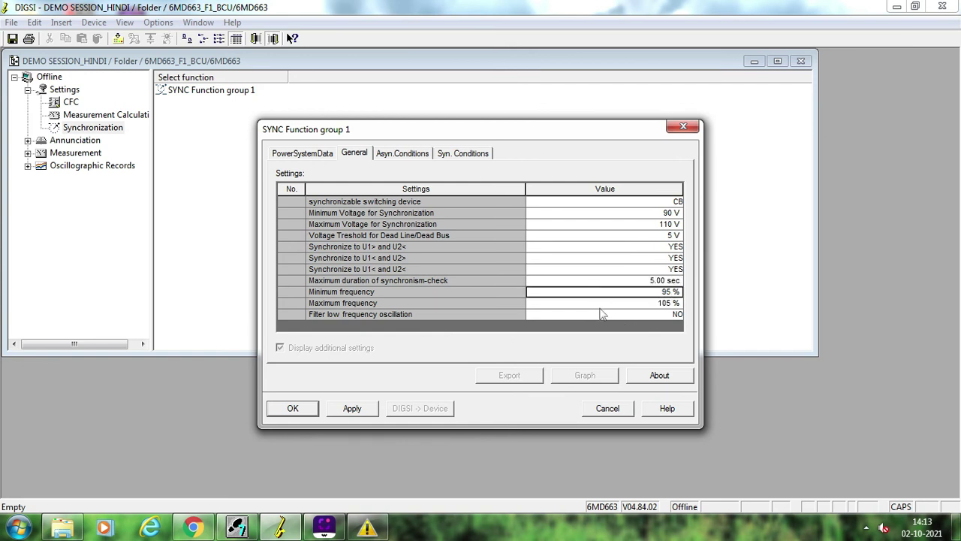
Review the asynchronous and synchronous conditions of SYNC Function group 1, then accept the function group's settings.
click(387, 156)
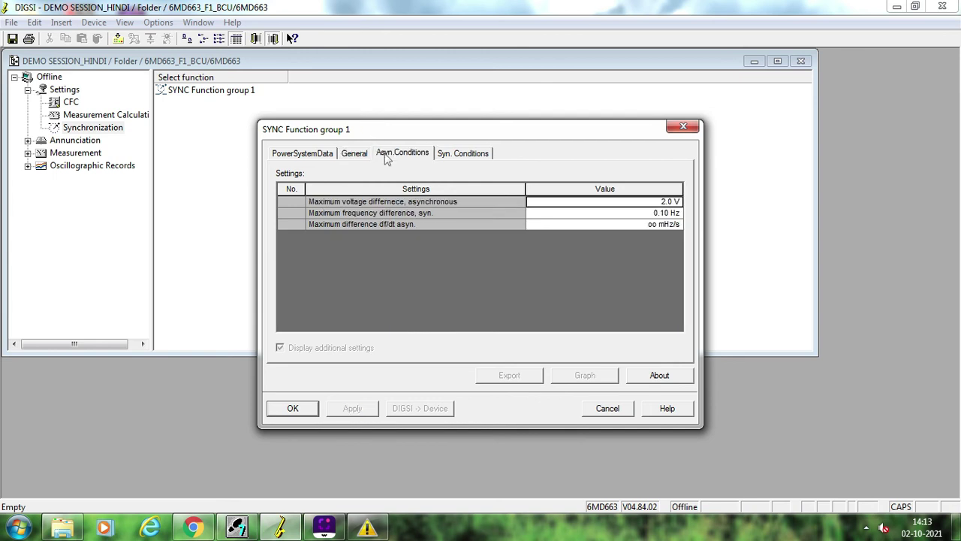
click(476, 154)
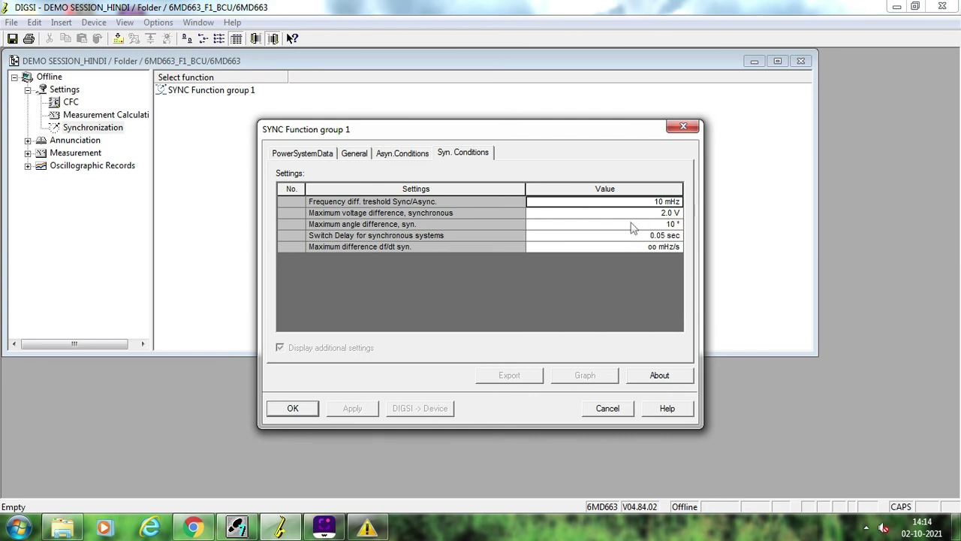
click(402, 155)
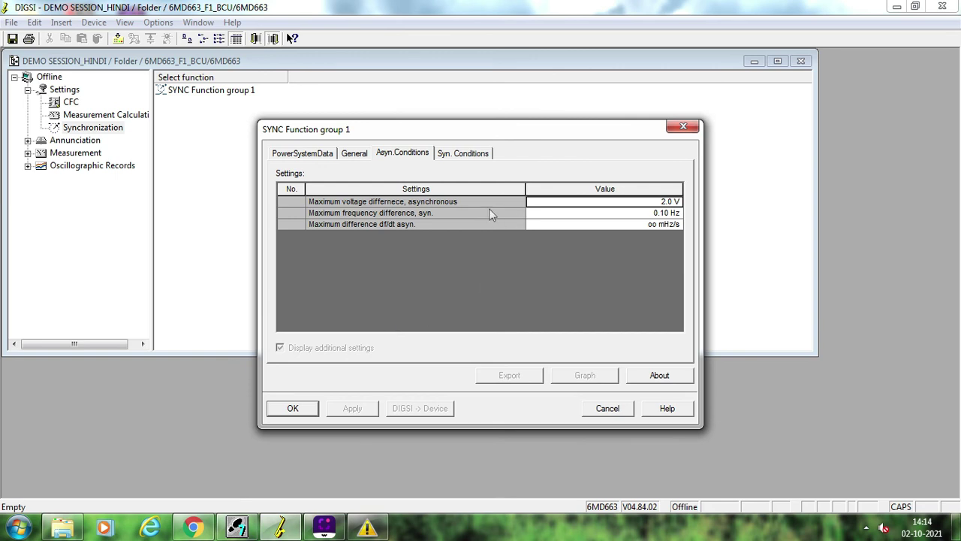
click(472, 153)
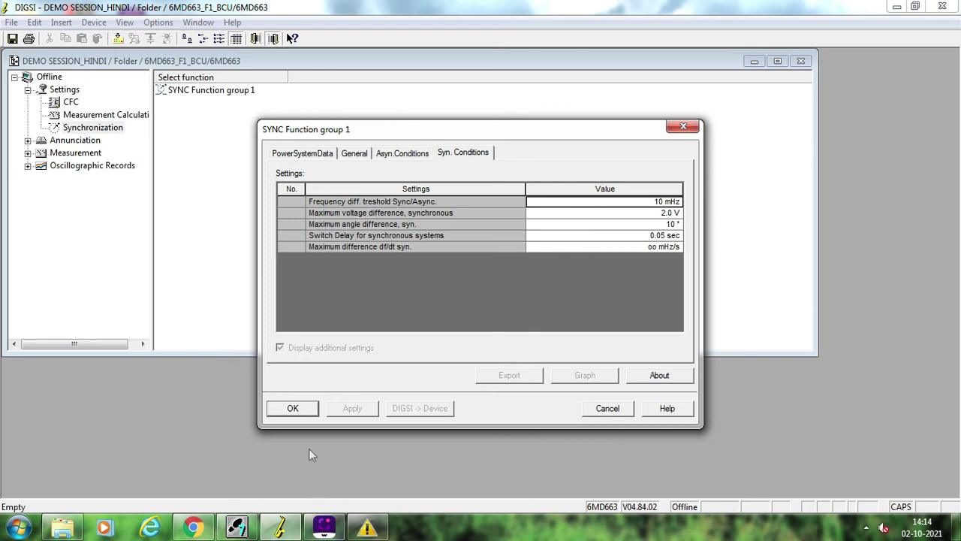
click(299, 413)
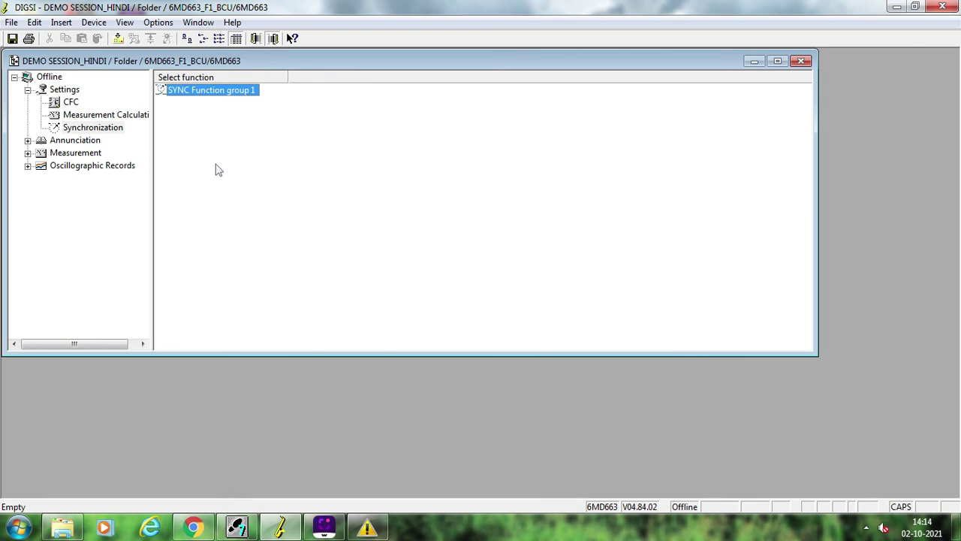
Set the Auto Reclose close command via control device (3413) to CB in Setting Group A, apply it and close the setting group.
click(69, 92)
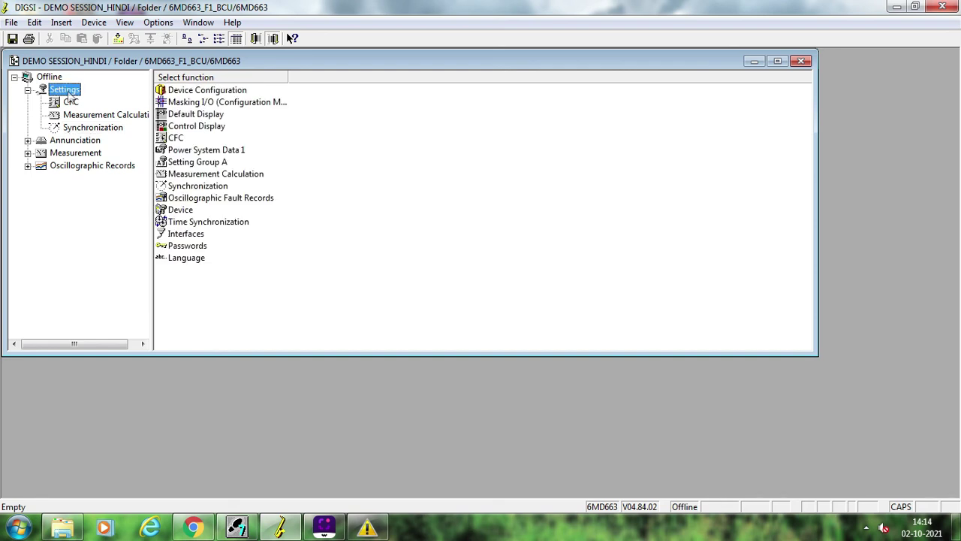
double_click(208, 162)
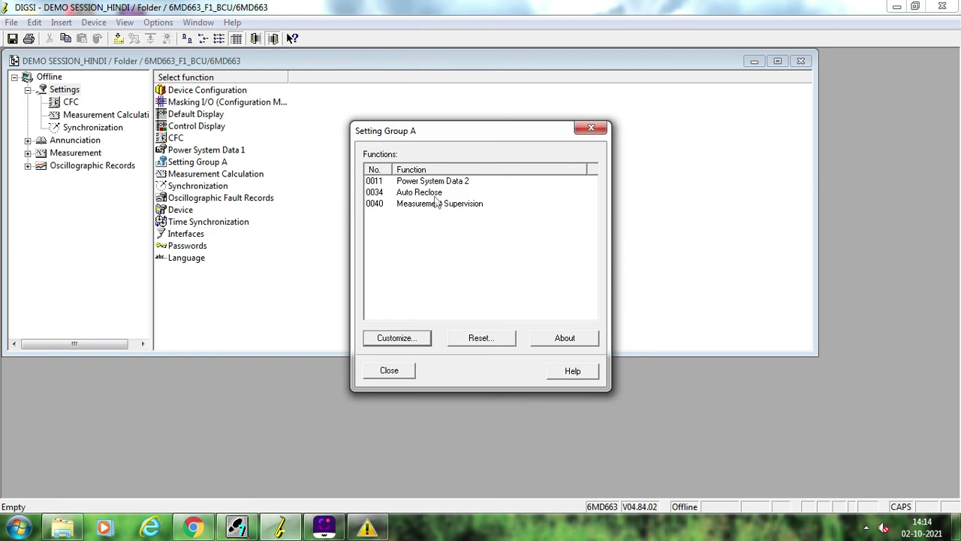
double_click(434, 195)
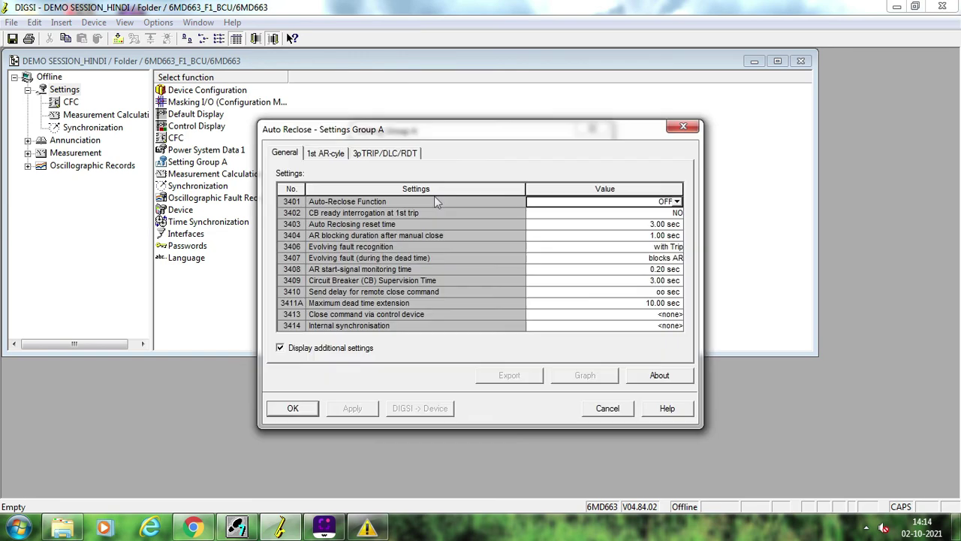
click(624, 318)
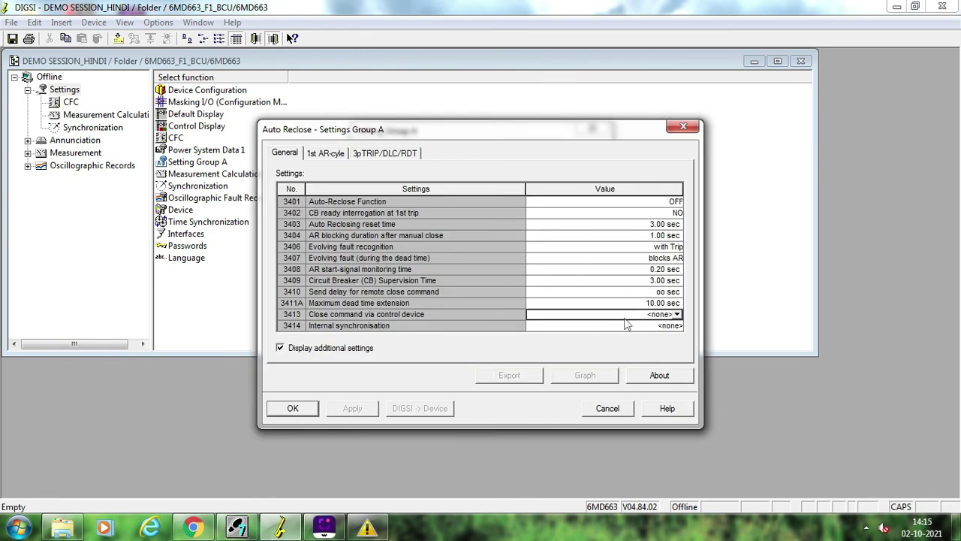
click(624, 317)
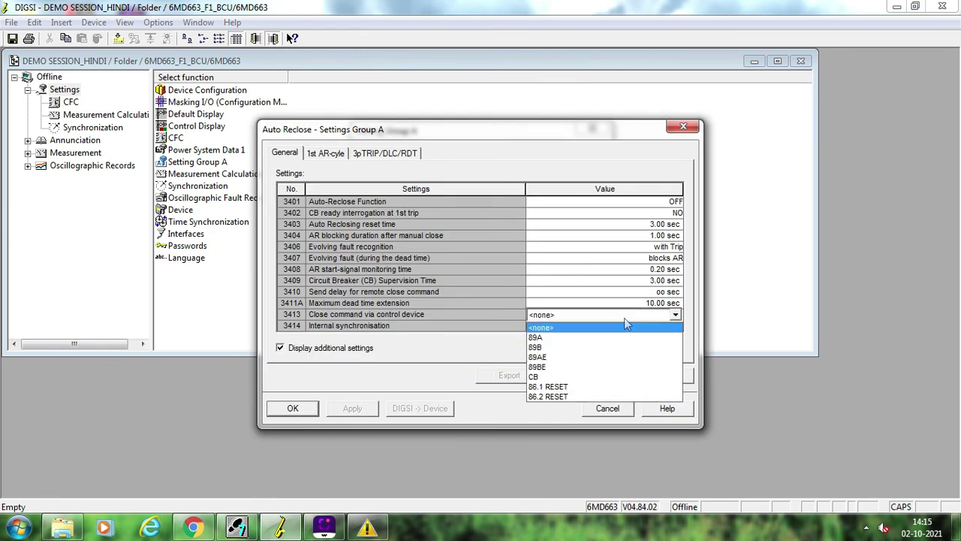
click(559, 377)
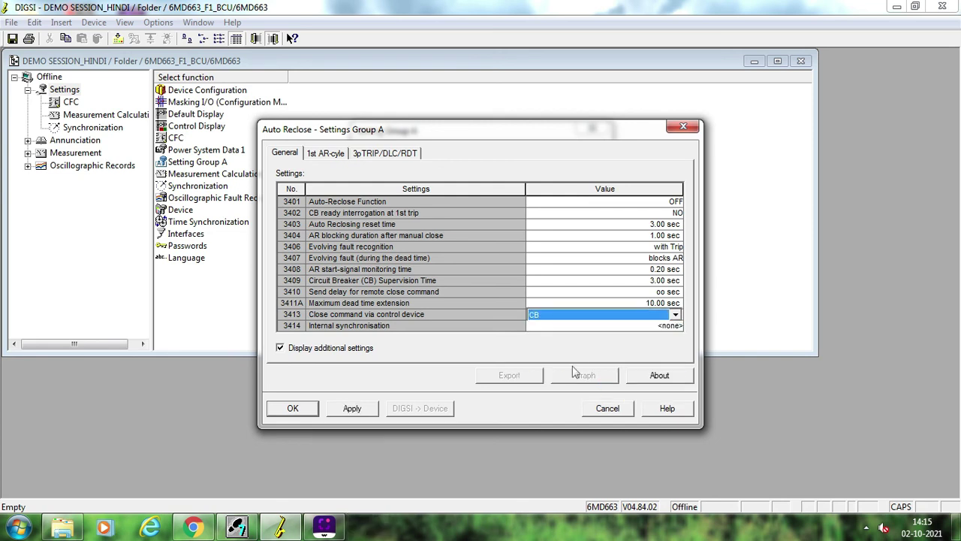
click(362, 411)
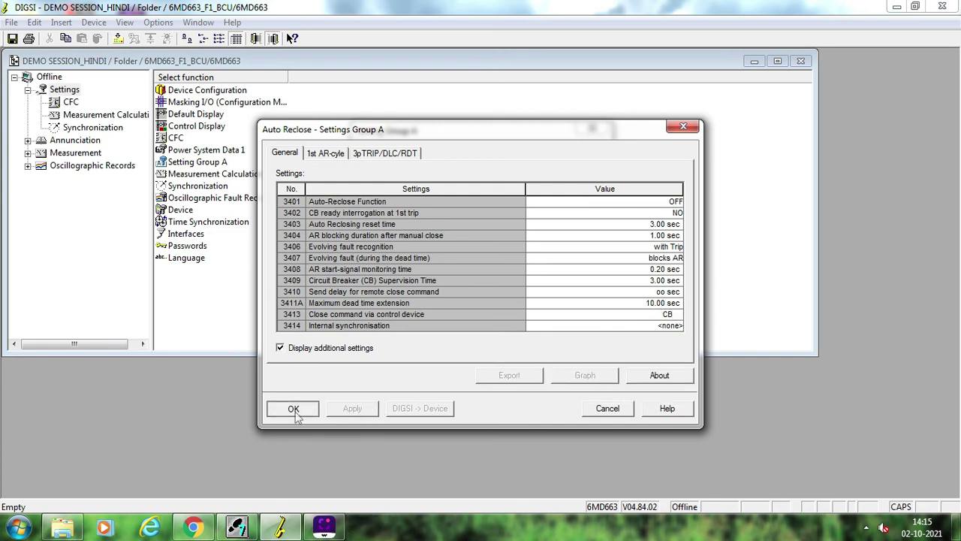
click(296, 414)
click(393, 369)
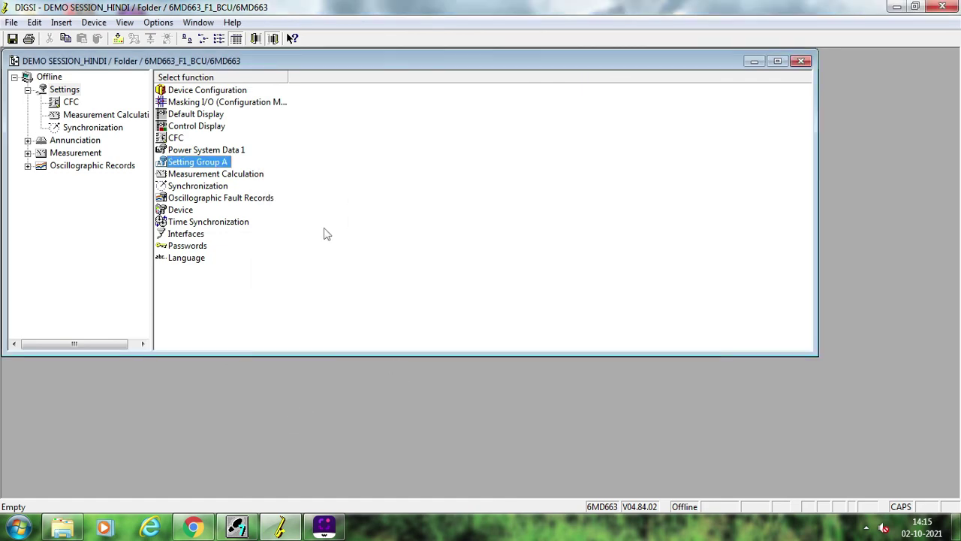